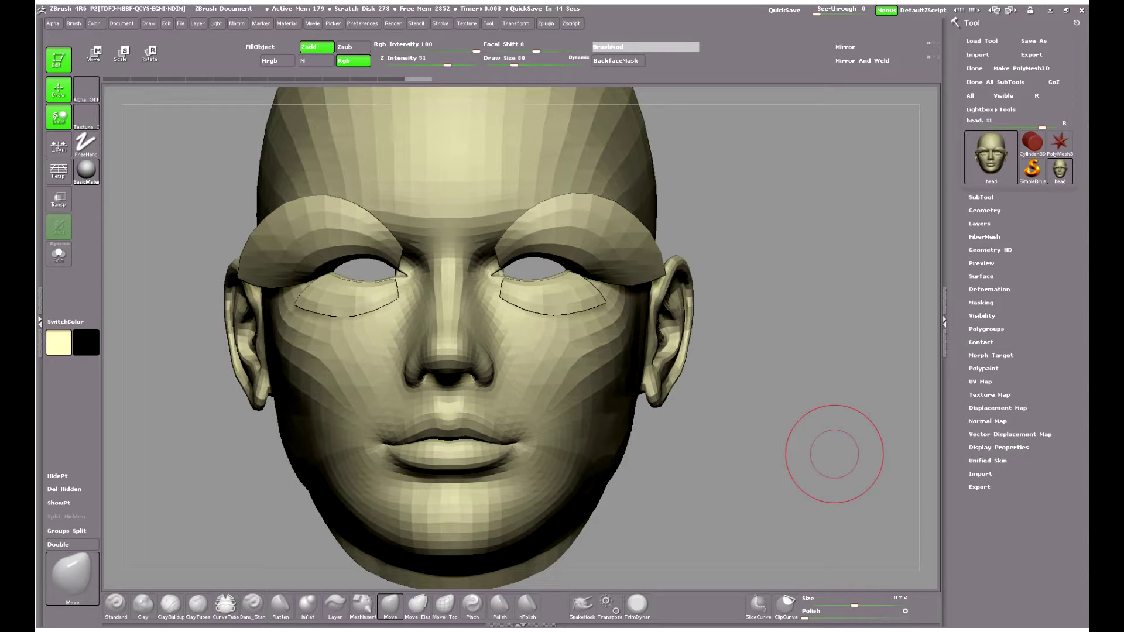
click(445, 604)
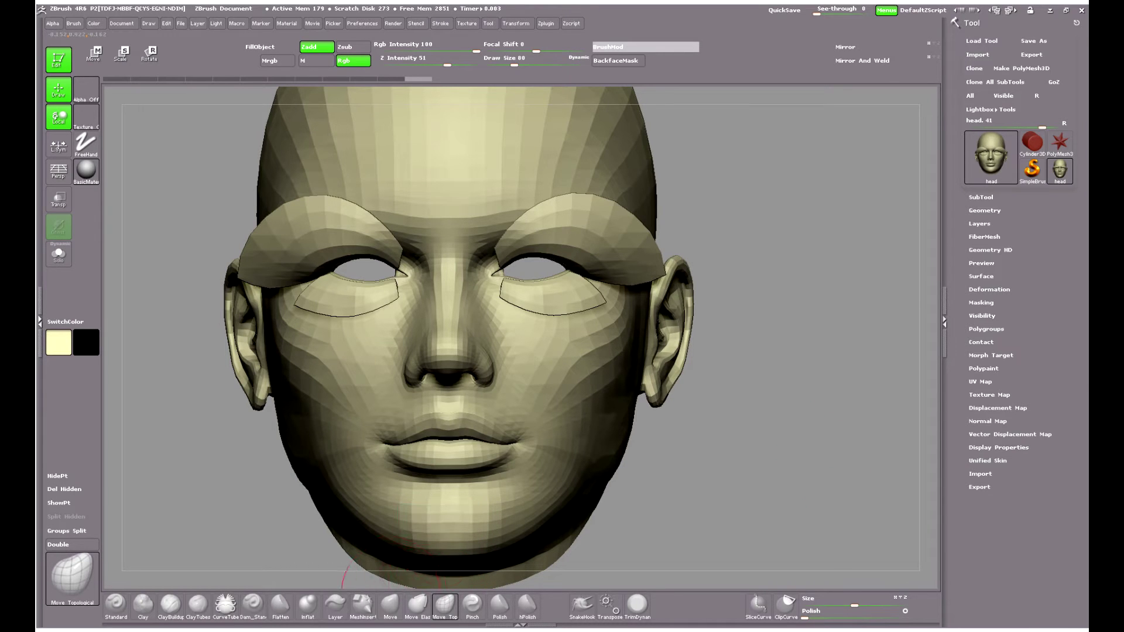
click(390, 604)
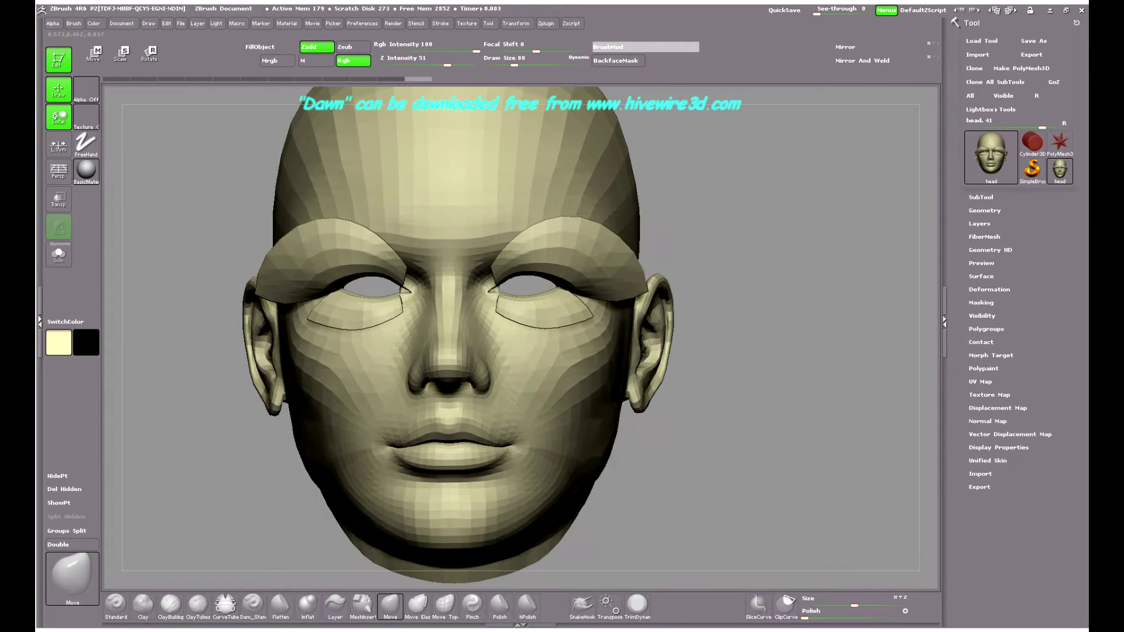
mouse_move(700, 550)
alt+mouse_down()
mouse_move(700, 511)
mouse_move(591, 430)
mouse_move(709, 478)
mouse_move(670, 158)
mouse_move(649, 117)
mouse_move(695, 124)
mouse_move(620, 88)
mouse_move(636, 104)
alt+mouse_up()
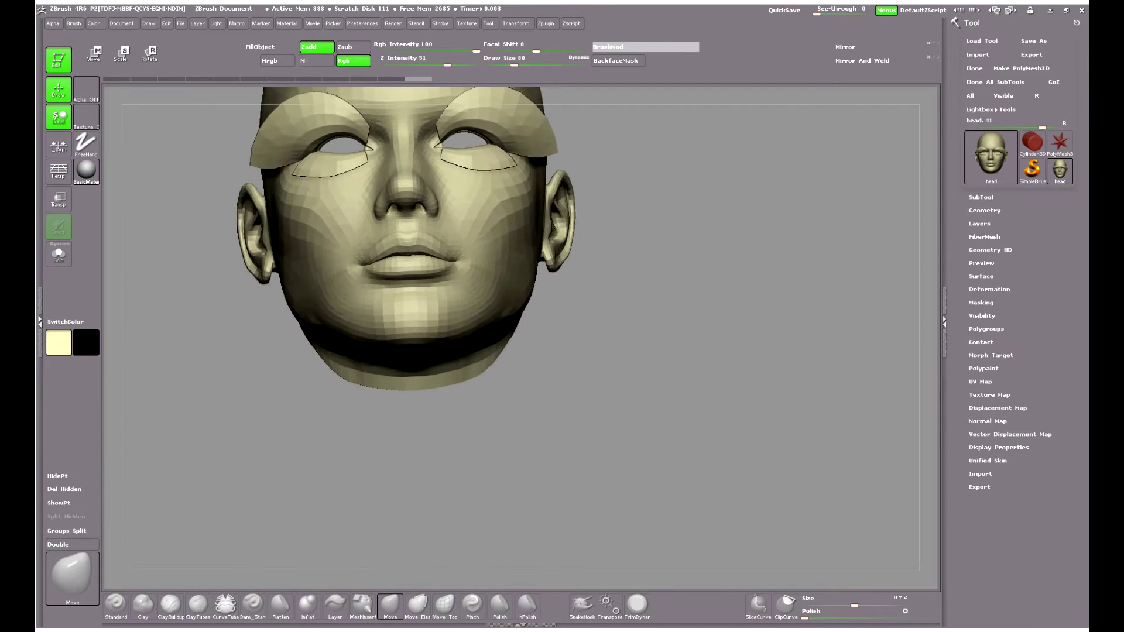
alt+drag(709, 237, 788, 463)
mouse_move(784, 422)
alt+mouse_down()
mouse_move(761, 369)
mouse_move(770, 393)
mouse_move(742, 391)
mouse_move(754, 409)
alt+mouse_up()
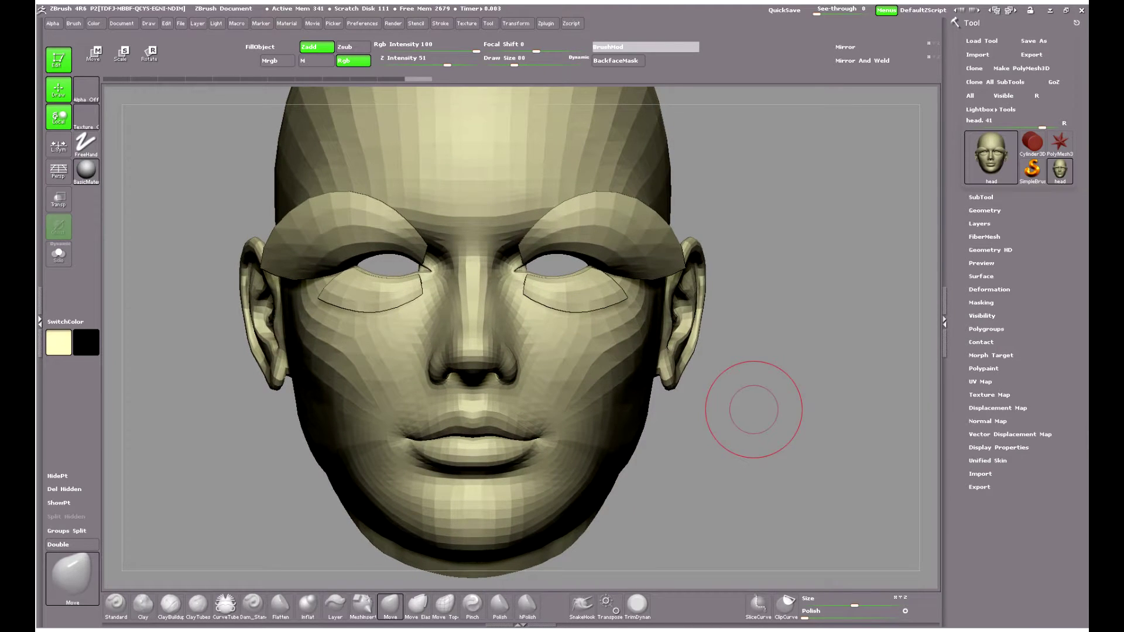
Show the polyframe, examine the head's polygroups from the front and at an angle, and switch the polyframe off again
key(shift+f)
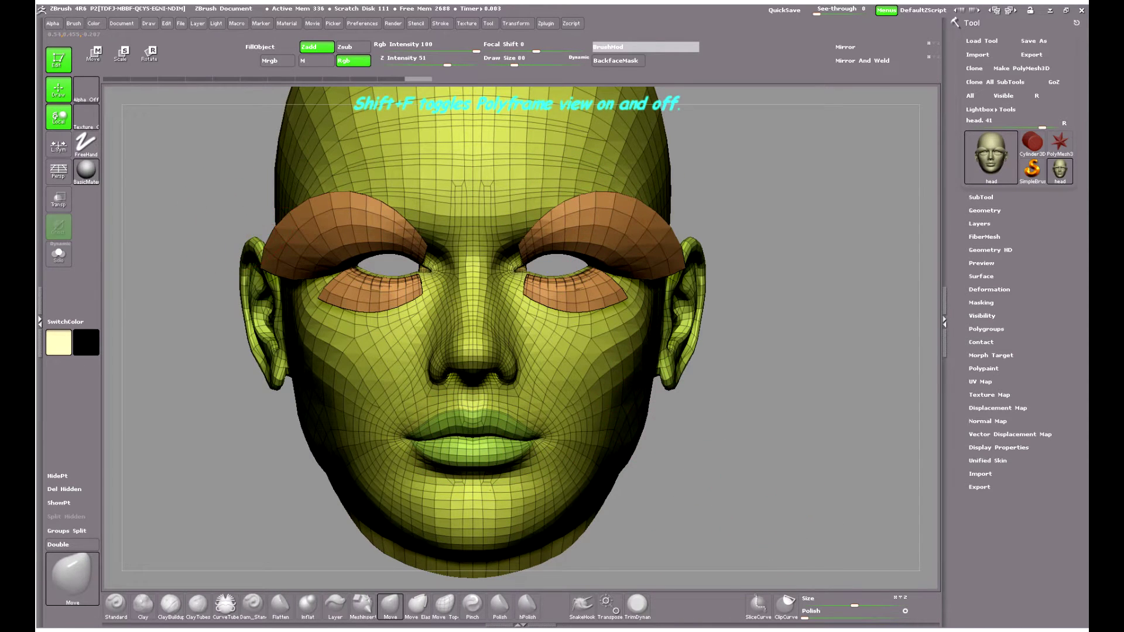
mouse_move(755, 485)
mouse_down()
mouse_move(761, 381)
mouse_move(834, 298)
mouse_move(767, 480)
mouse_up()
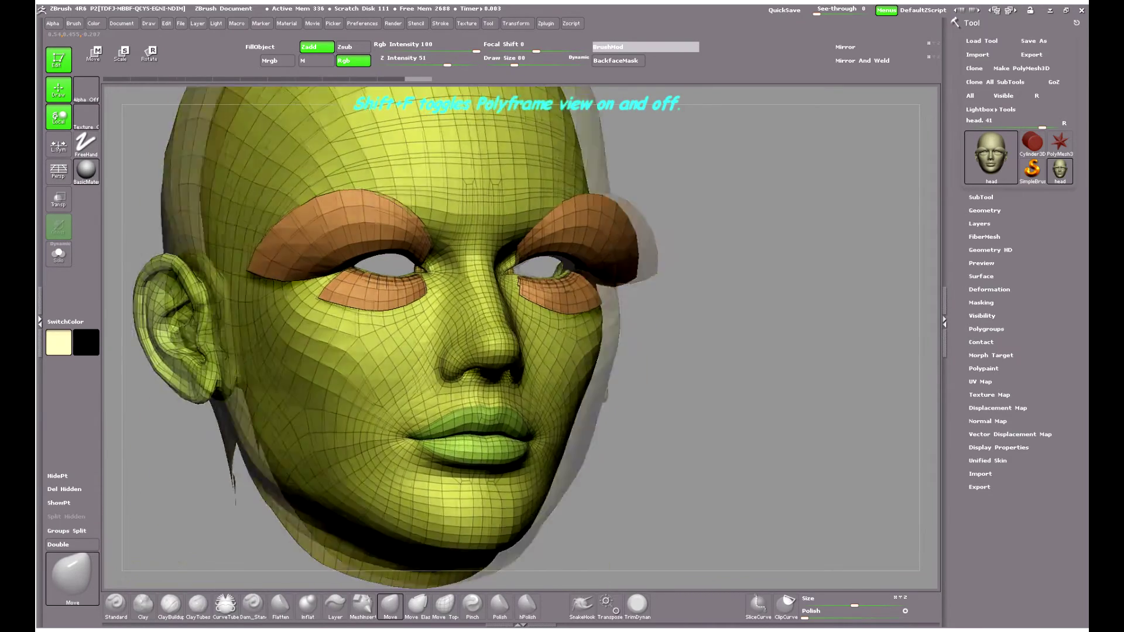
drag(673, 398, 761, 492)
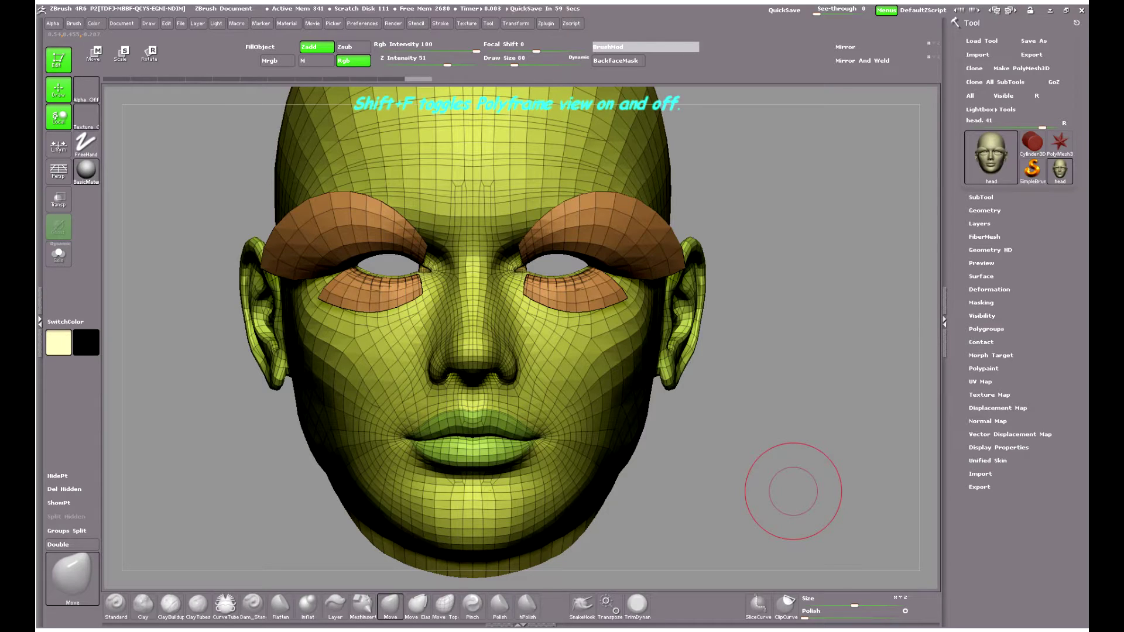
key(shift+f)
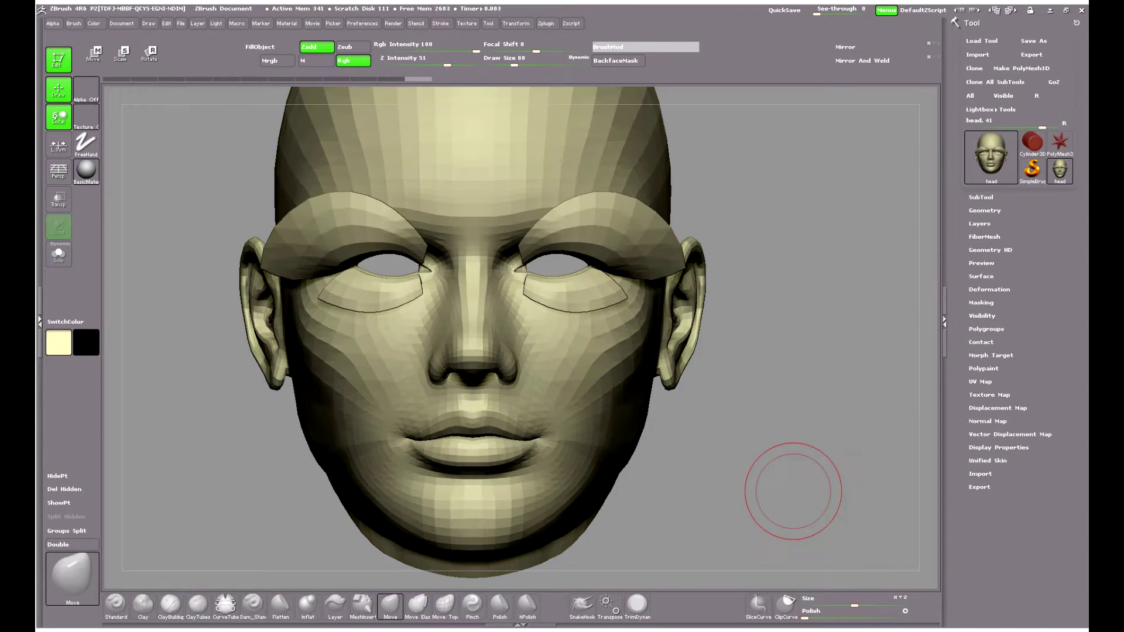
Paint a mask over the whole upper lip and the skin just above it, extending past both mouth corners
alt+drag(757, 440, 763, 573)
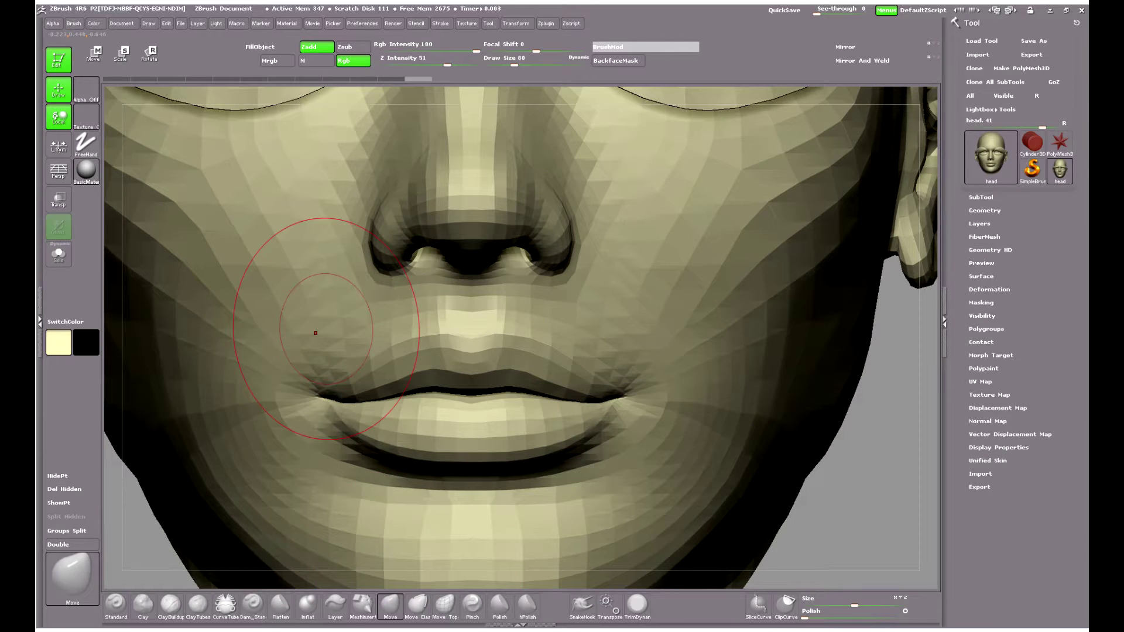
key(bracketleft)
key(bracketleft)
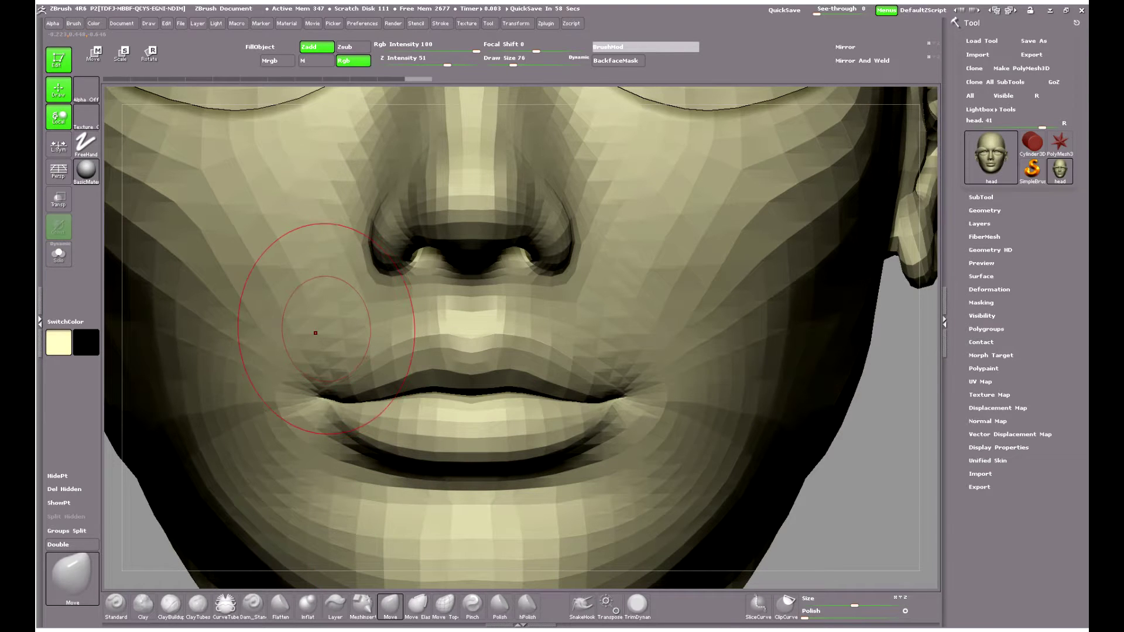
drag(283, 352, 278, 350)
mouse_move(354, 357)
ctrl+mouse_down()
mouse_move(527, 348)
mouse_move(676, 393)
ctrl+mouse_up()
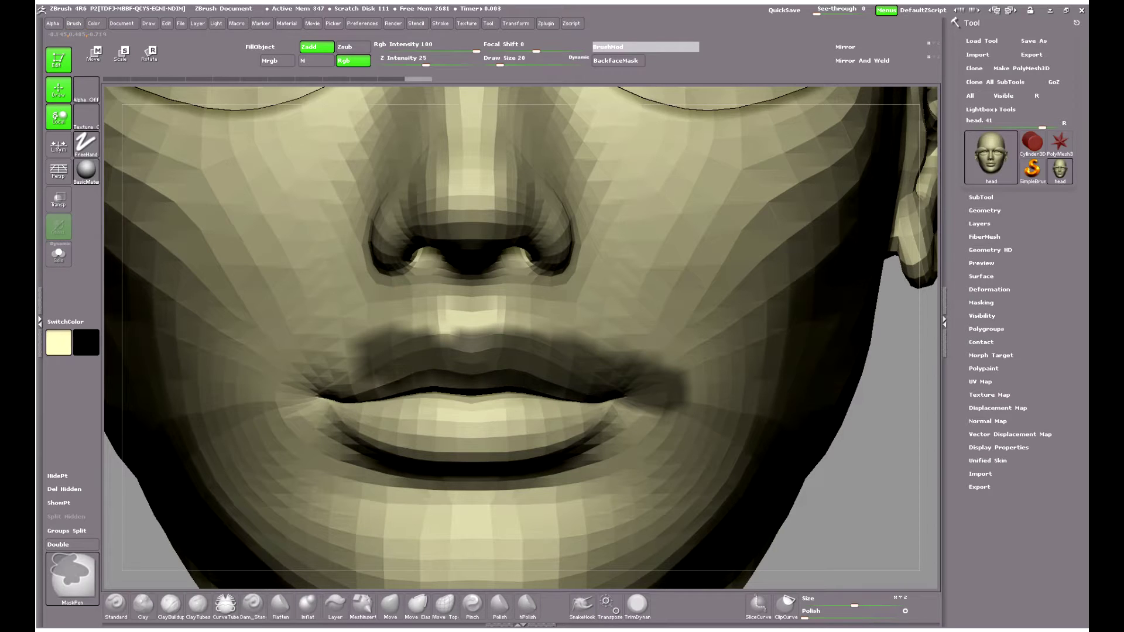
mouse_move(370, 365)
ctrl+mouse_down()
mouse_move(243, 372)
mouse_move(524, 328)
mouse_move(696, 369)
mouse_move(705, 392)
ctrl+mouse_up()
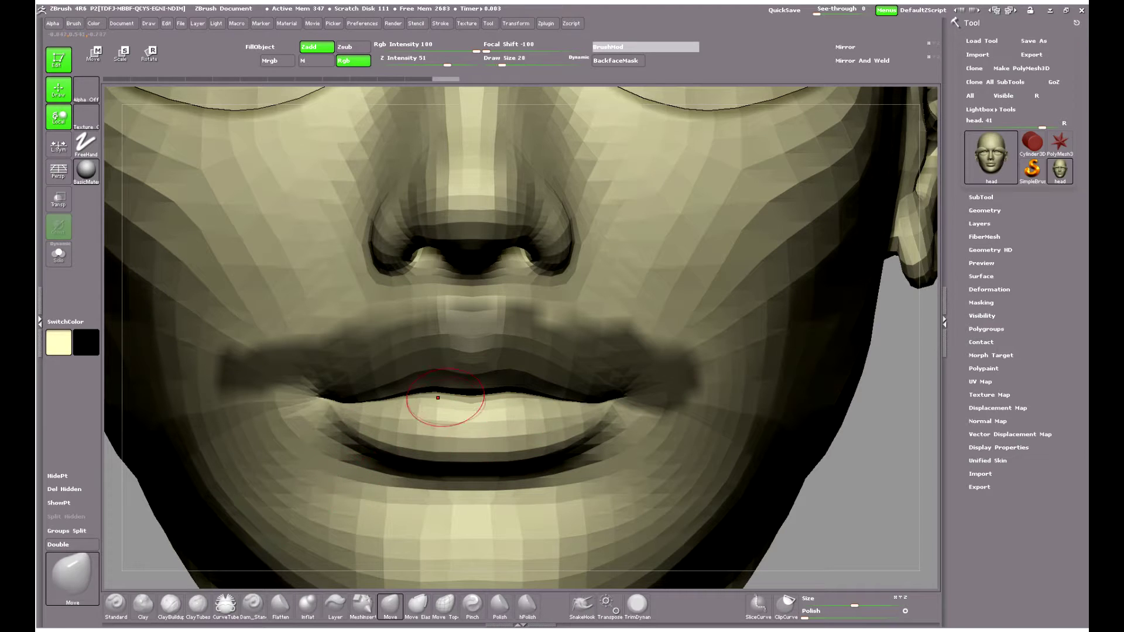
Pull the lower lip downward across its full width with the Move brush, raising Draw Size to 56
drag(437, 397, 472, 436)
key(bracketright)
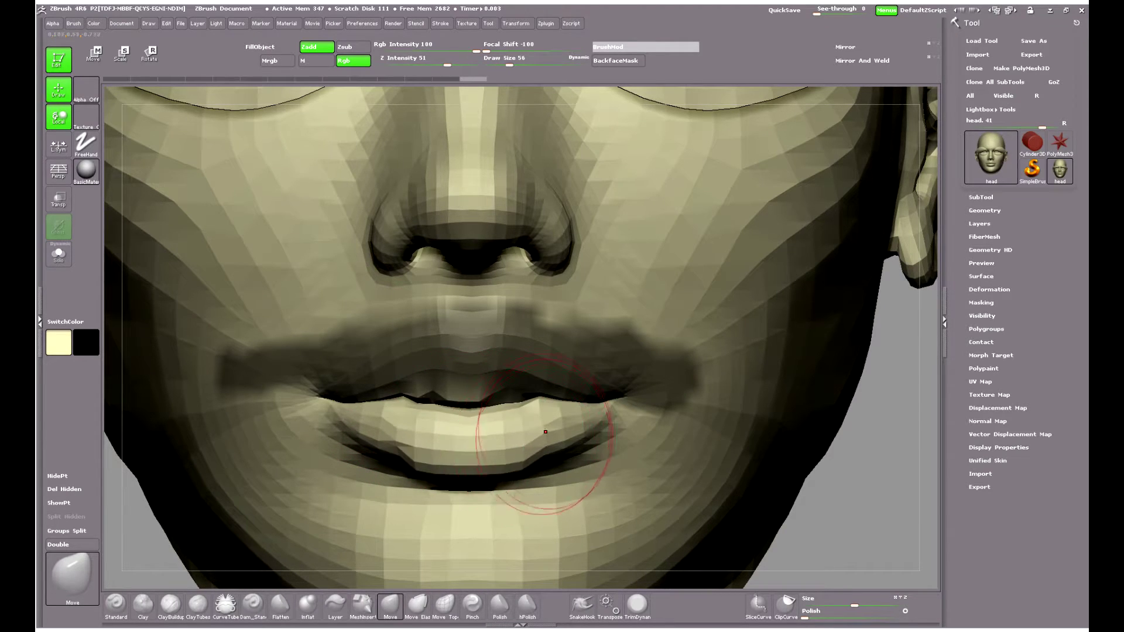
drag(544, 427, 543, 439)
drag(358, 422, 362, 436)
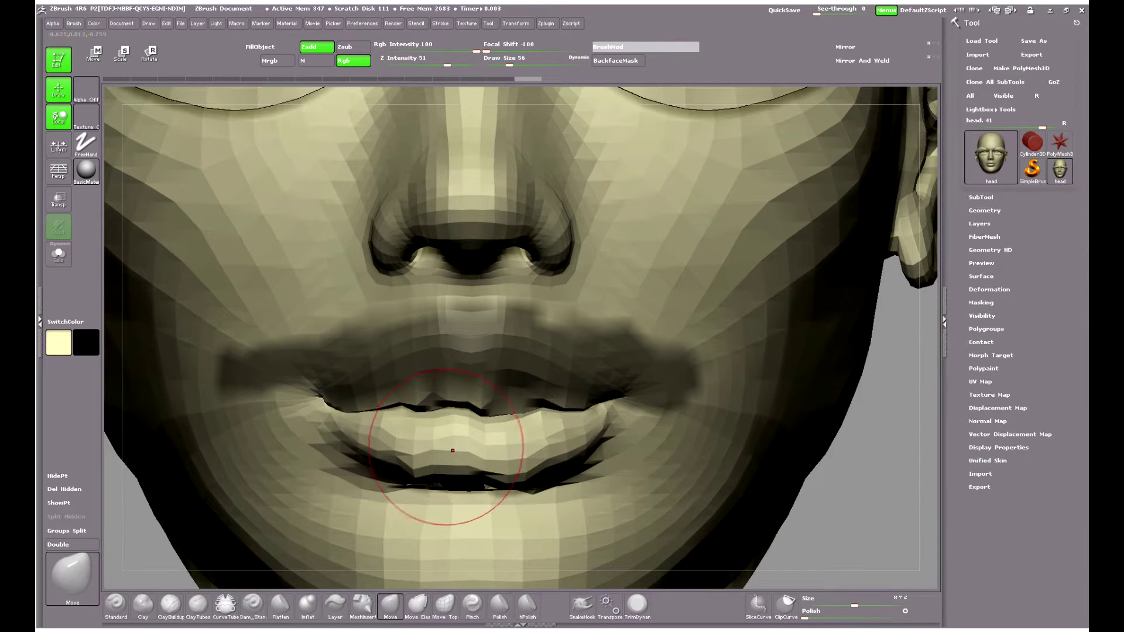
drag(450, 450, 452, 461)
drag(566, 440, 566, 447)
drag(379, 440, 381, 448)
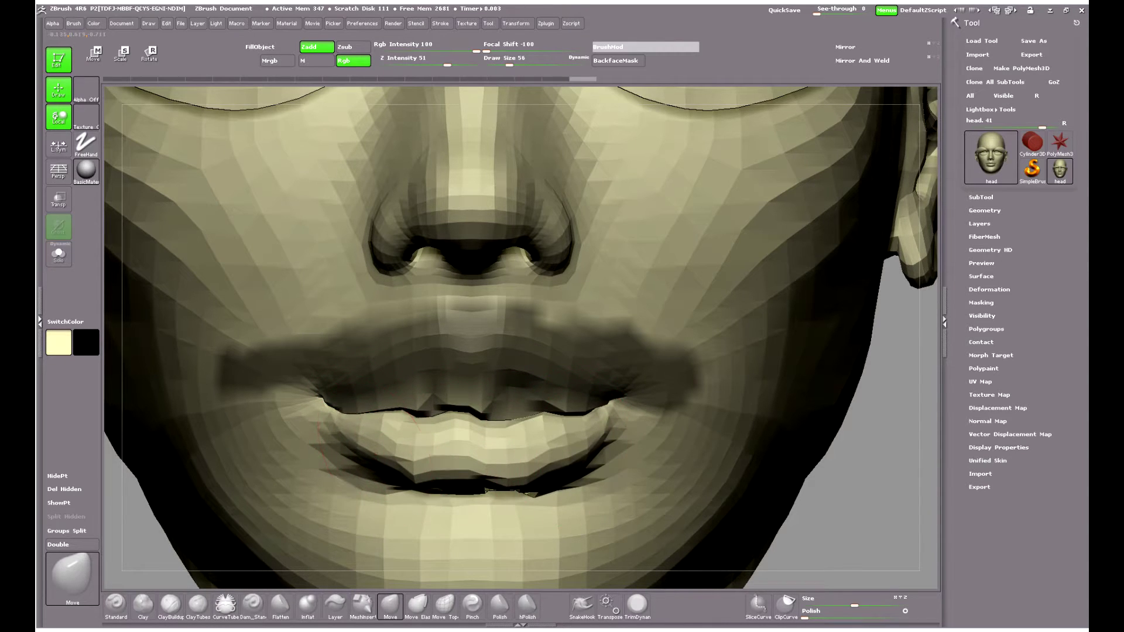
drag(472, 449, 469, 475)
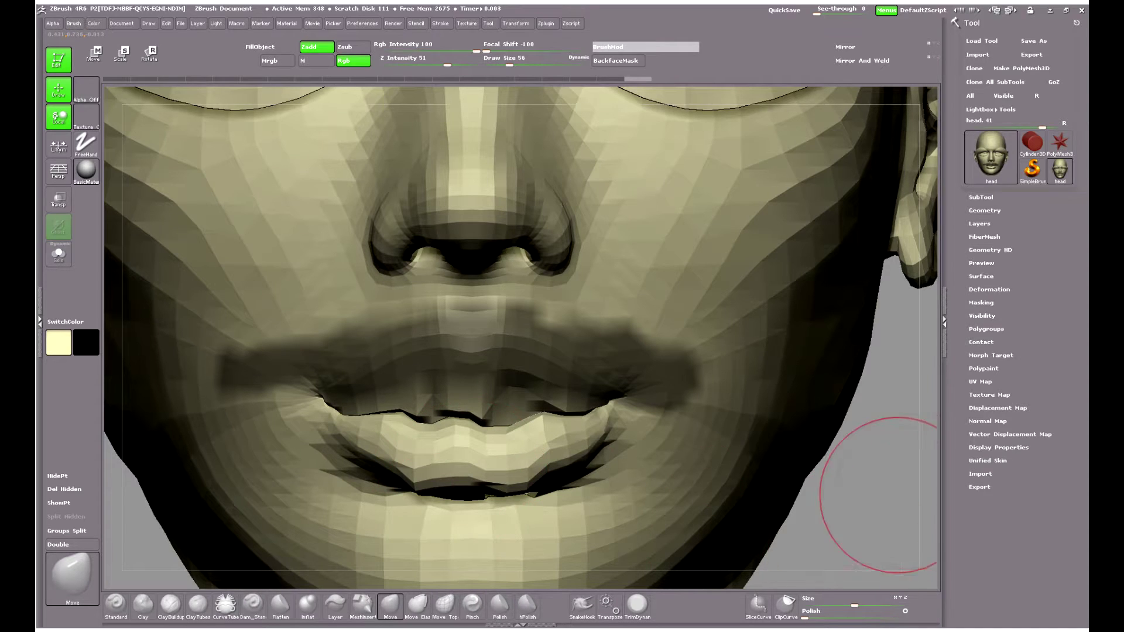
Clear the painted mask from the upper lip area
key(ctrl)
ctrl+click(880, 495)
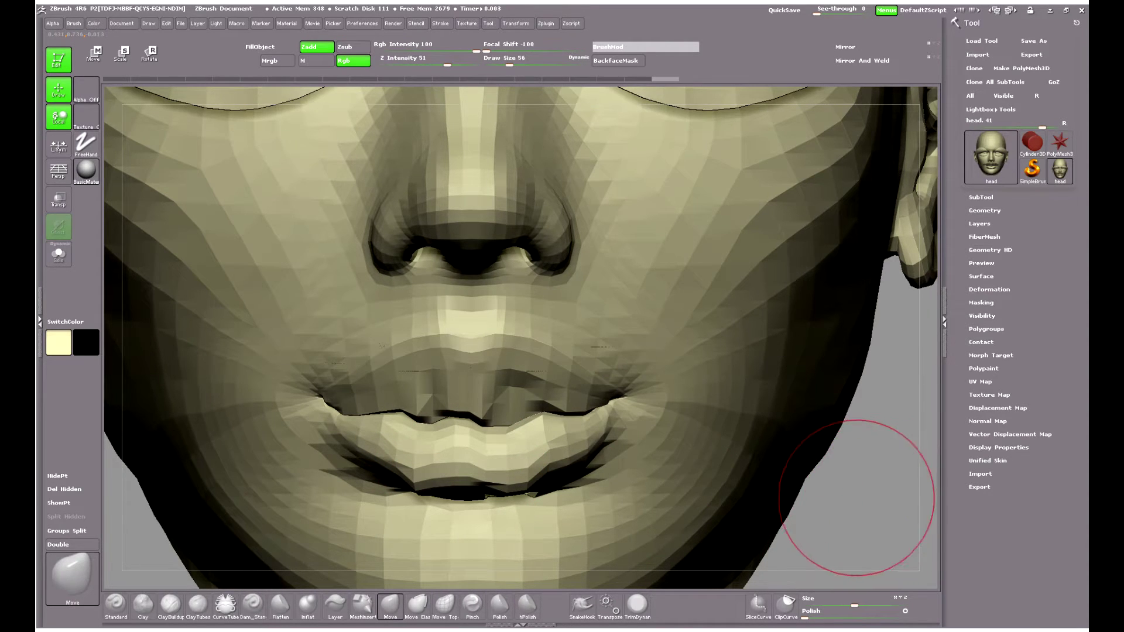
alt+drag(842, 535, 828, 452)
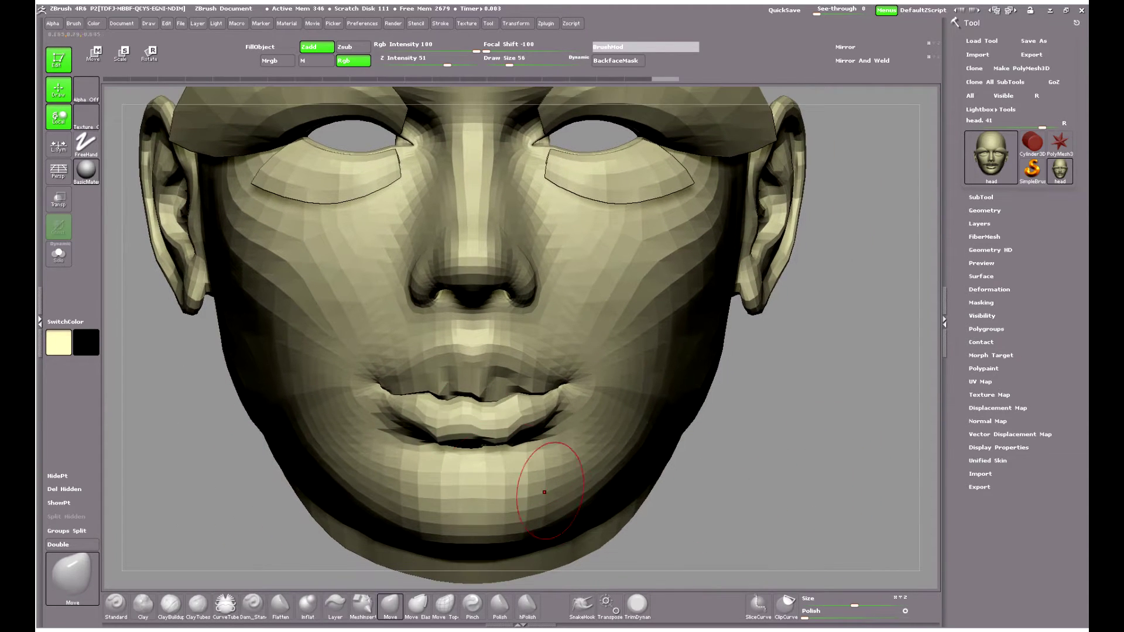
Isolate the distorted lips' polygroup, mask it, restore the full head and invert the mask so only the lips stay unmasked
key(ctrl+shift)
ctrl+shift+click(464, 419)
ctrl+drag(310, 288, 627, 491)
ctrl+shift+click(760, 500)
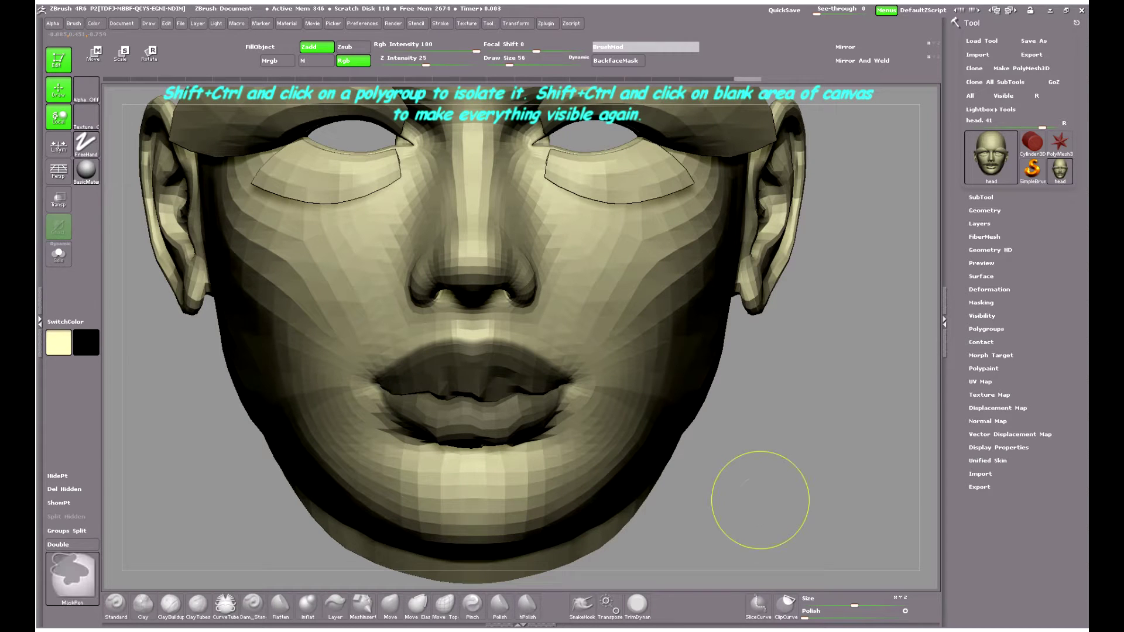
ctrl+click(761, 501)
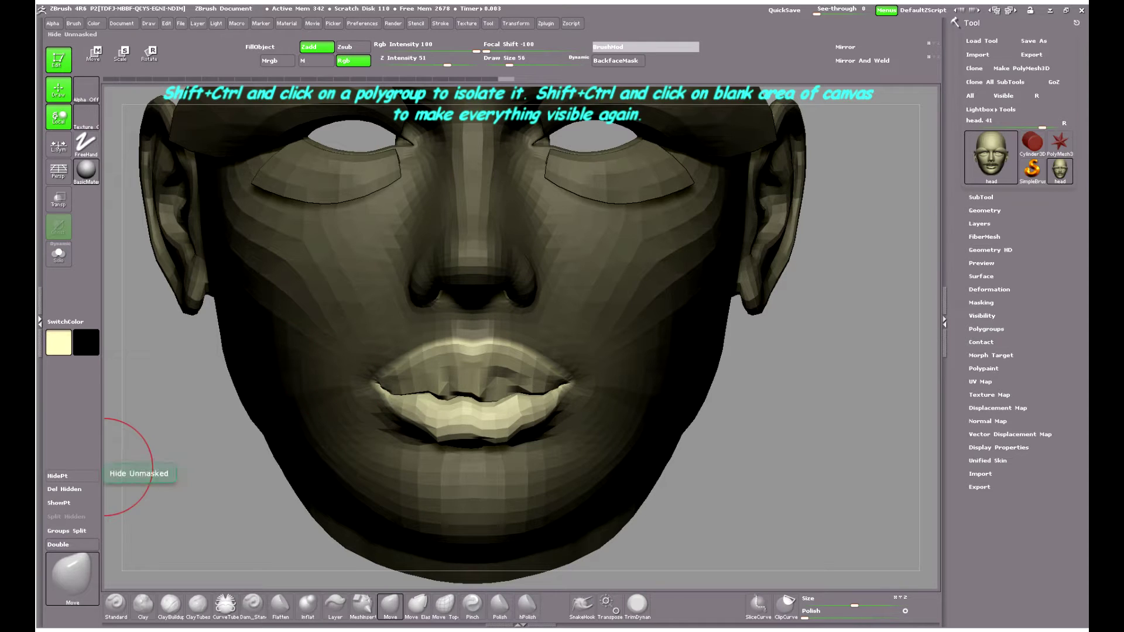
Hide the unmasked lips and show the polyframe to inspect the exposed teeth from an angle
click(57, 476)
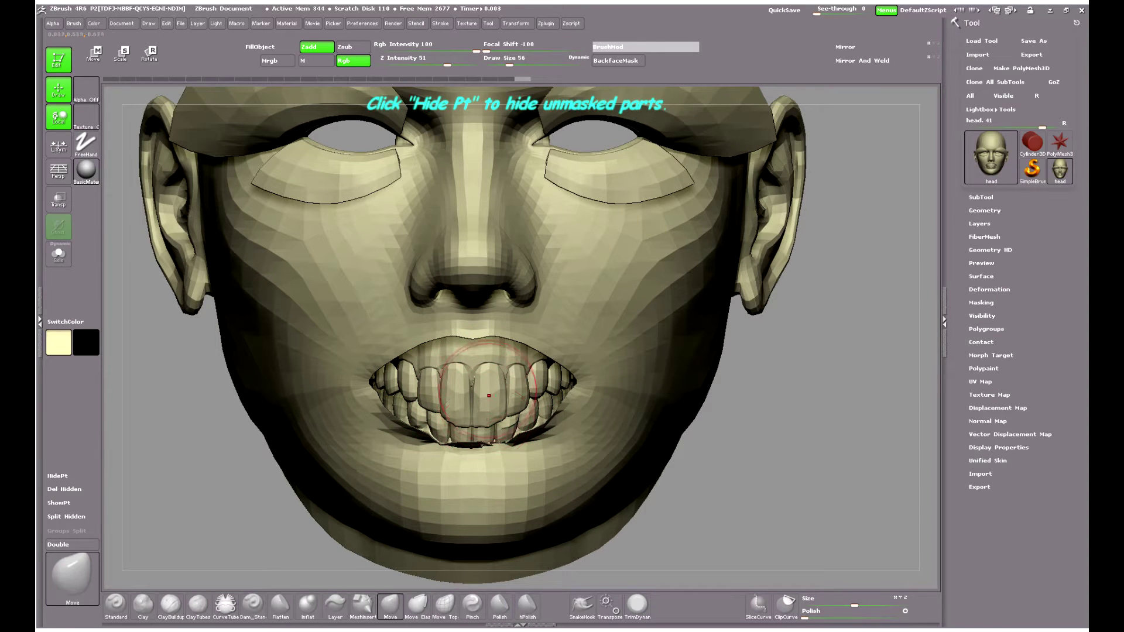
drag(807, 492, 872, 462)
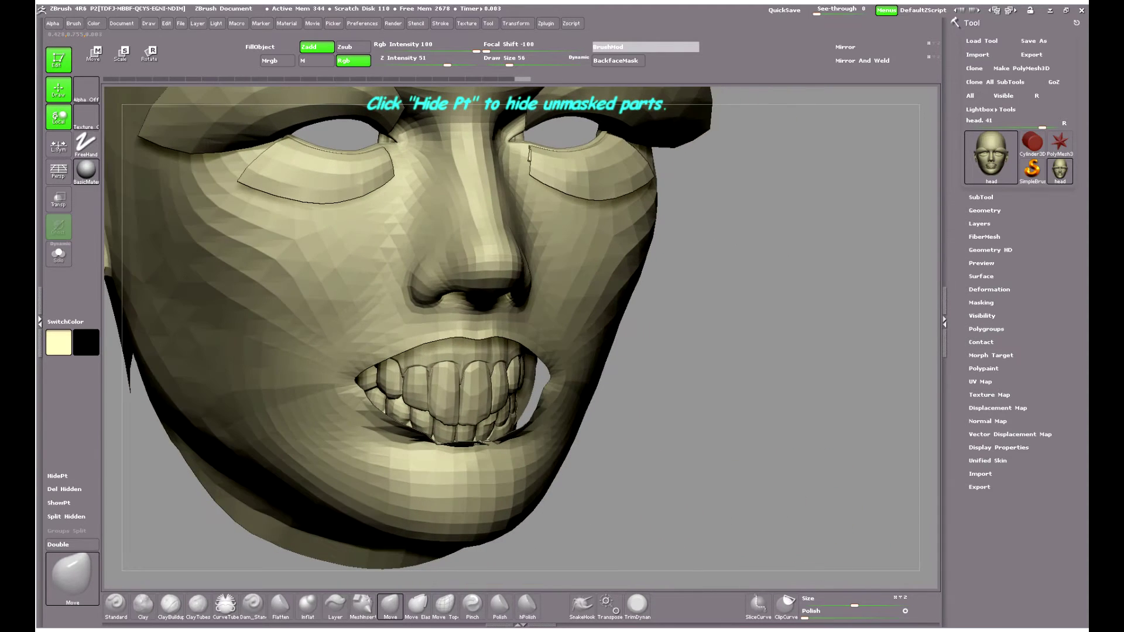
key(shift+f)
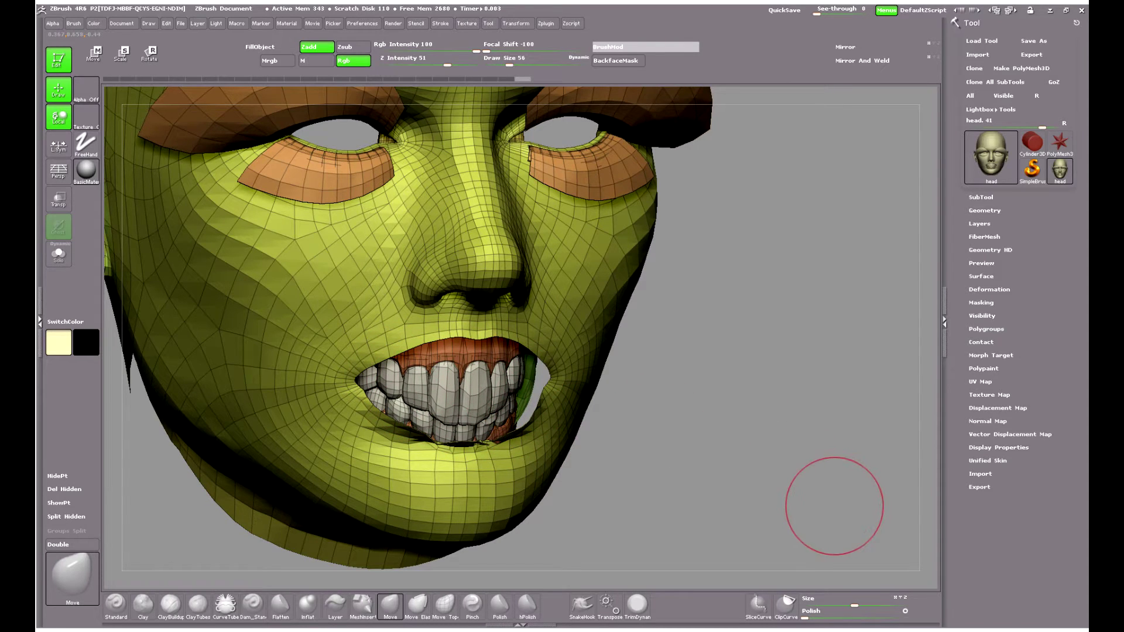
drag(834, 506, 822, 498)
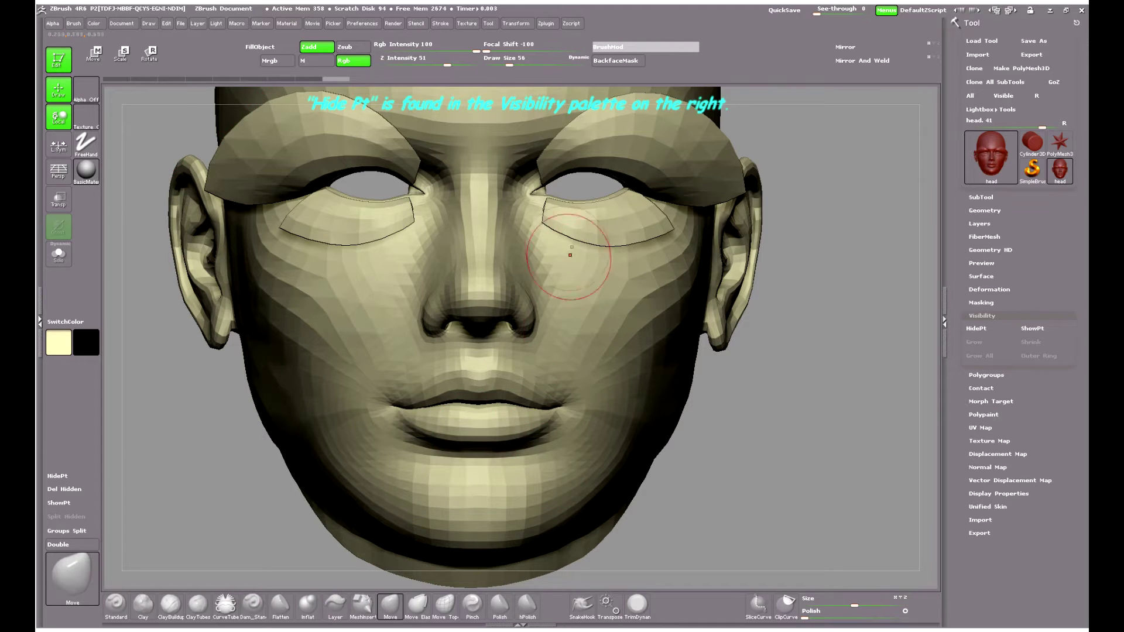
Mask everything except the closed lips by isolating and masking their polygroup, bringing back the full head and inverting the mask
key(ctrl+shift)
ctrl+shift+click(488, 418)
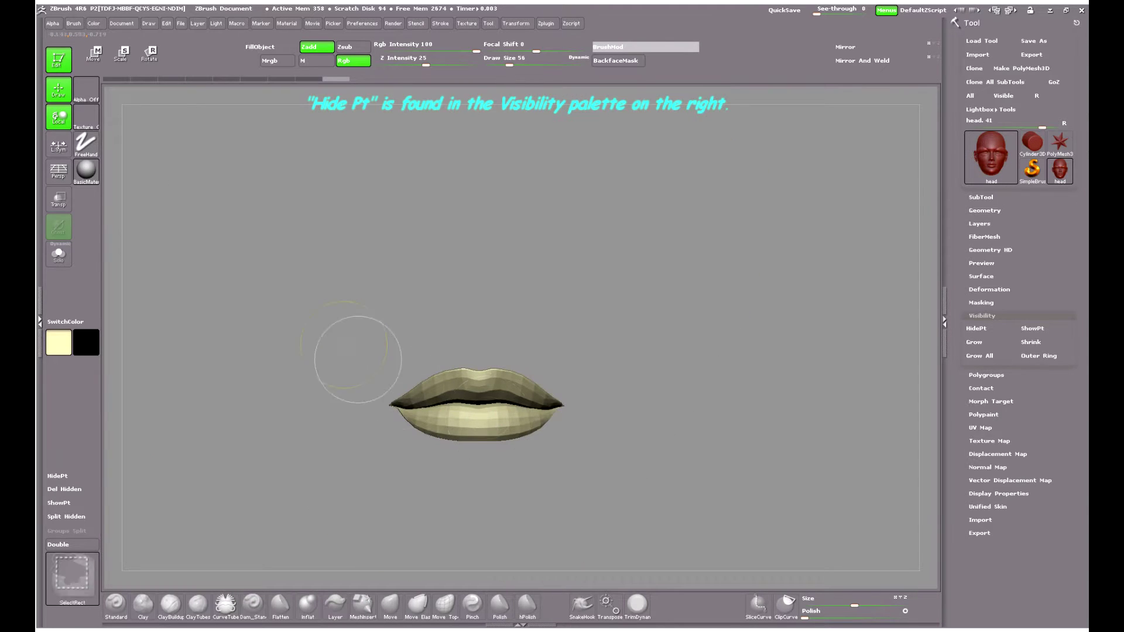
ctrl+drag(319, 312, 662, 509)
ctrl+shift+click(780, 498)
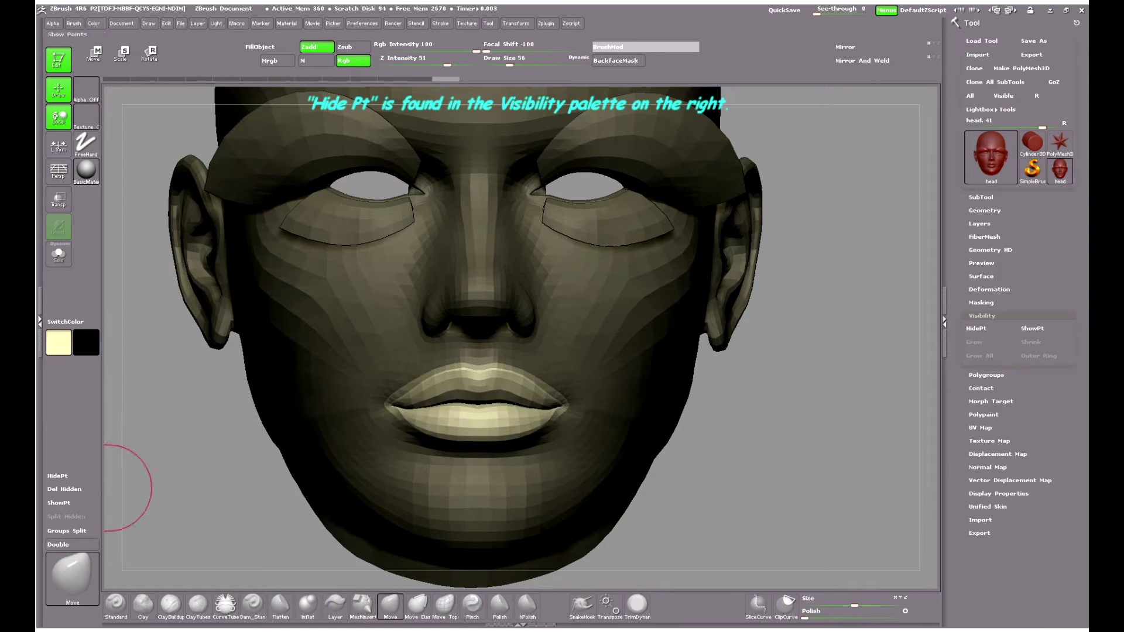
Hide the unmasked lips to expose the teeth, and make all parts of the head visible again
click(59, 476)
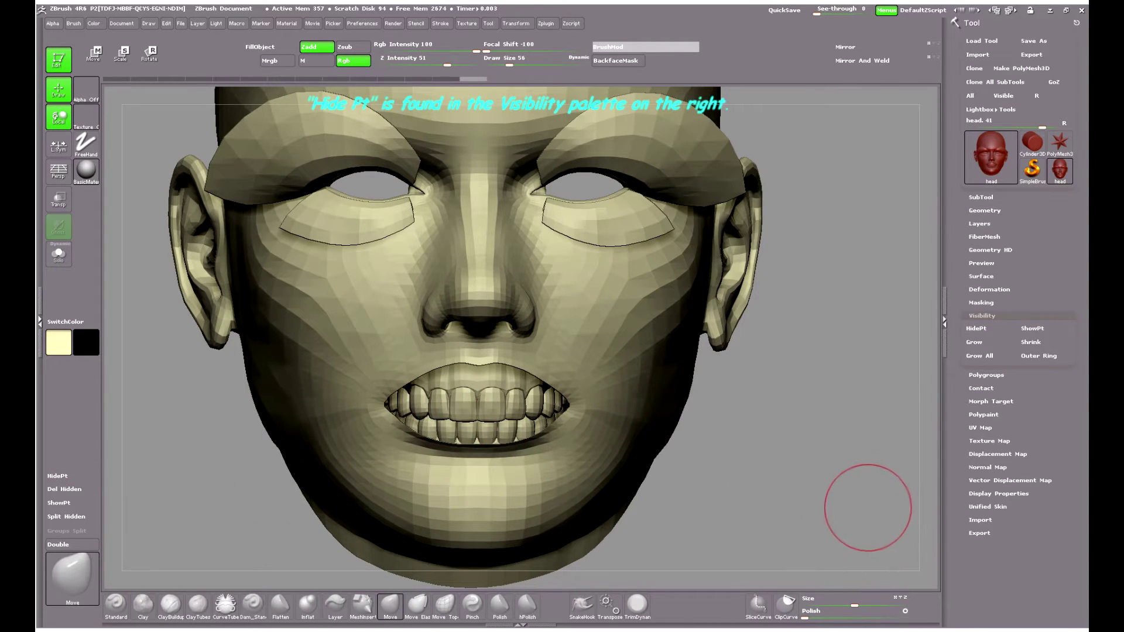
key(ctrl+shift)
ctrl+shift+click(867, 490)
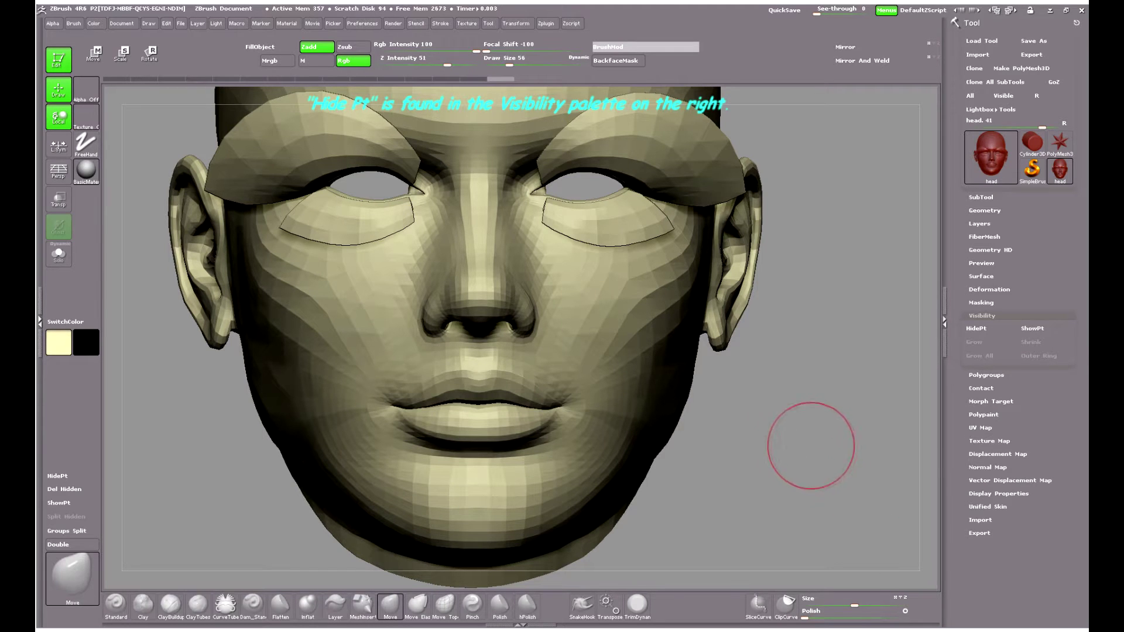
Set up the Move Topological brush for the lips with Focal Shift -100 and Draw Size 28
alt+drag(188, 316, 235, 367)
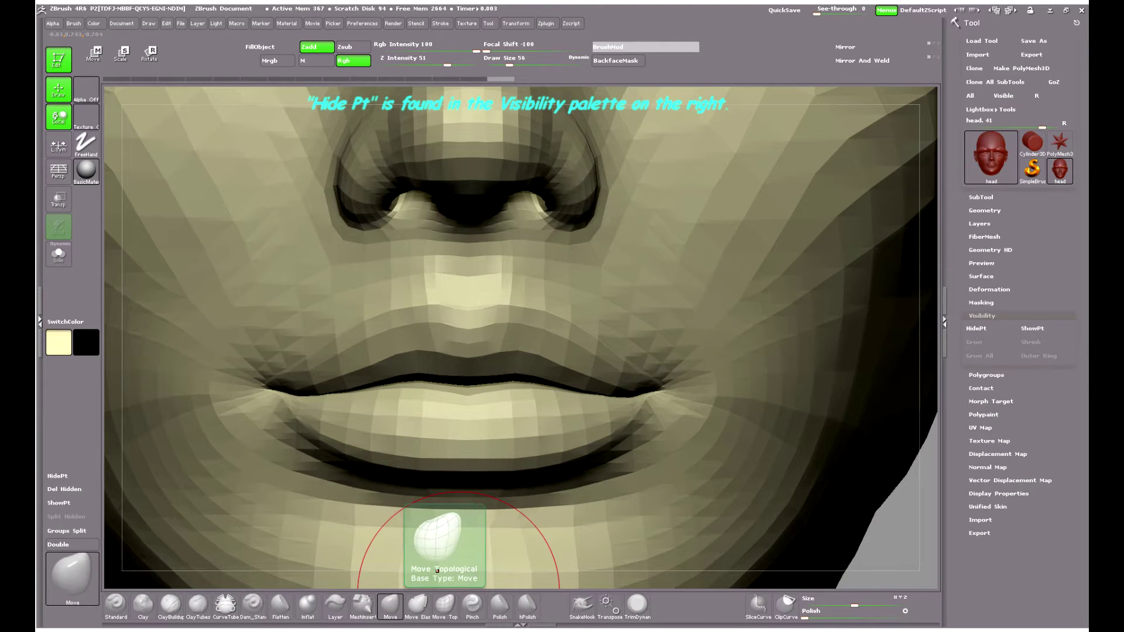
click(437, 571)
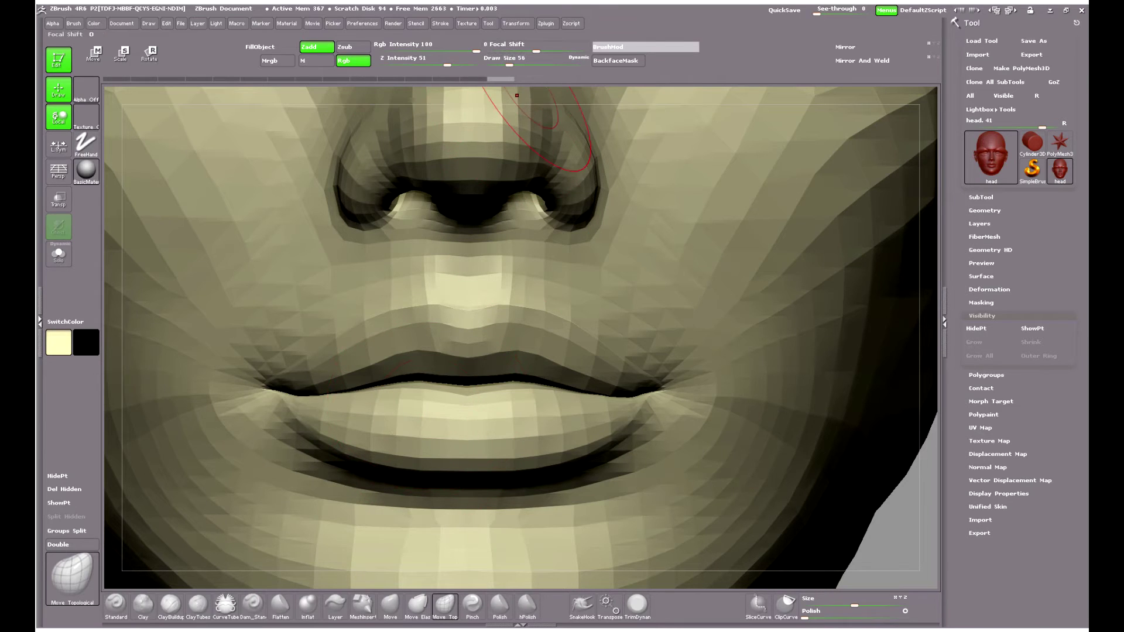
click(487, 51)
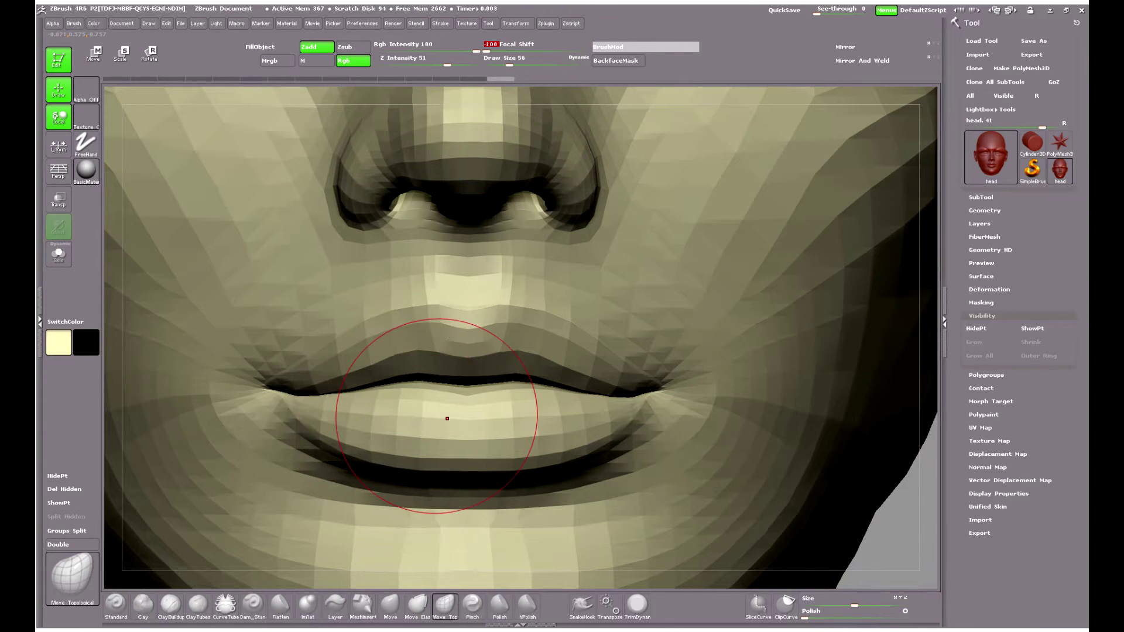
key(bracketleft)
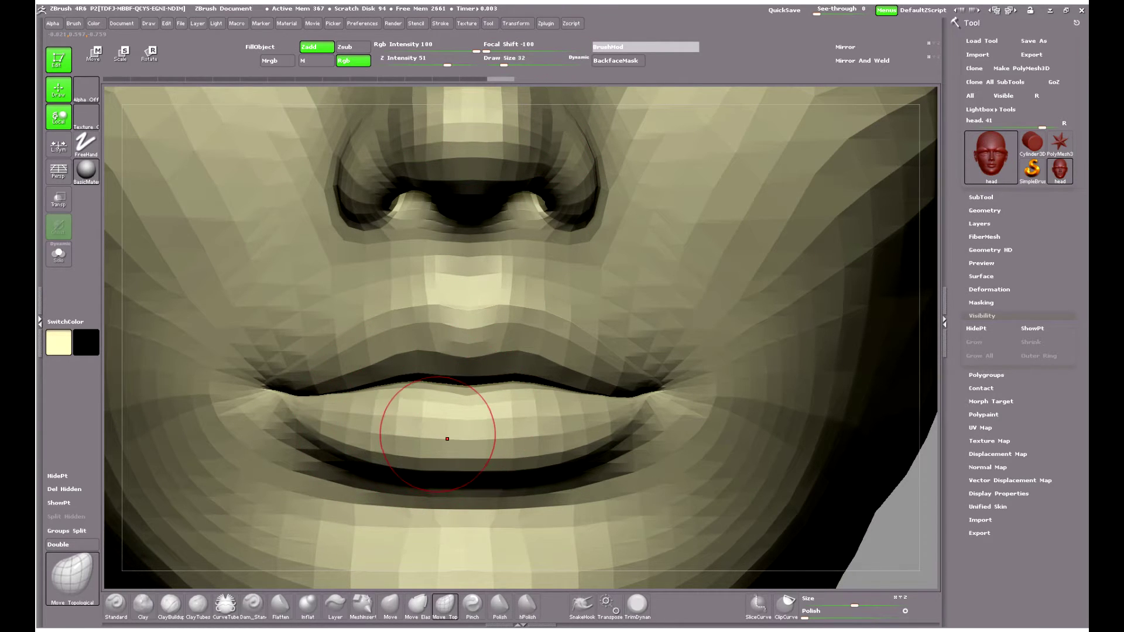
key(bracketleft)
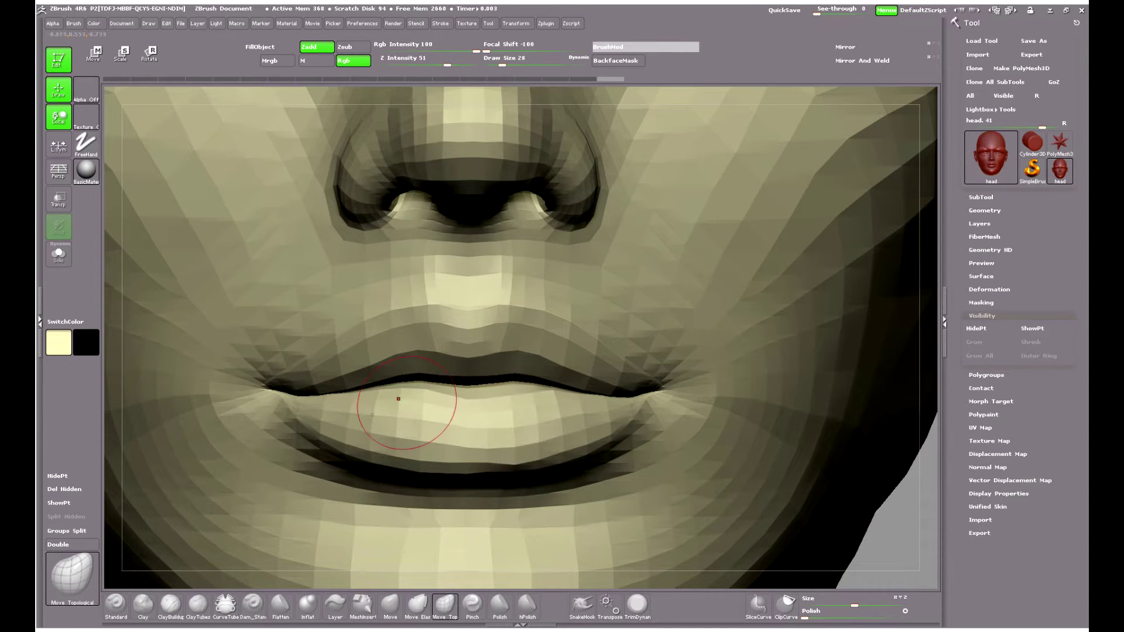
Pull the upper lip upward on both sides of its centre to start separating it from the lower lip
drag(398, 416, 395, 416)
drag(426, 349, 429, 341)
drag(519, 328, 526, 368)
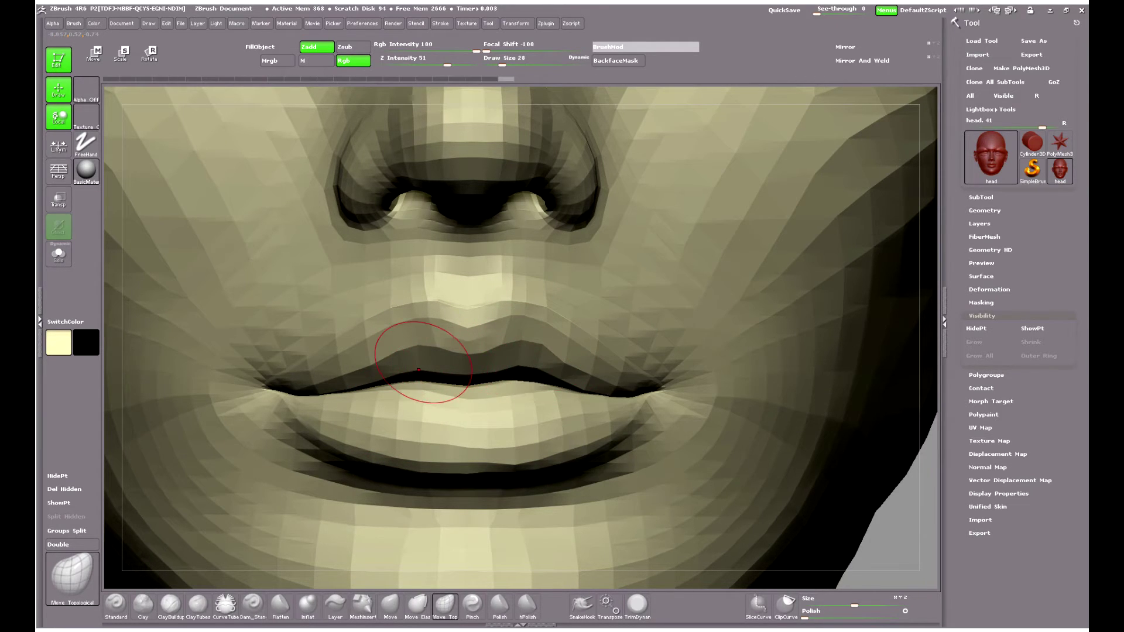
mouse_move(418, 370)
mouse_down()
mouse_move(410, 358)
mouse_move(377, 368)
mouse_up()
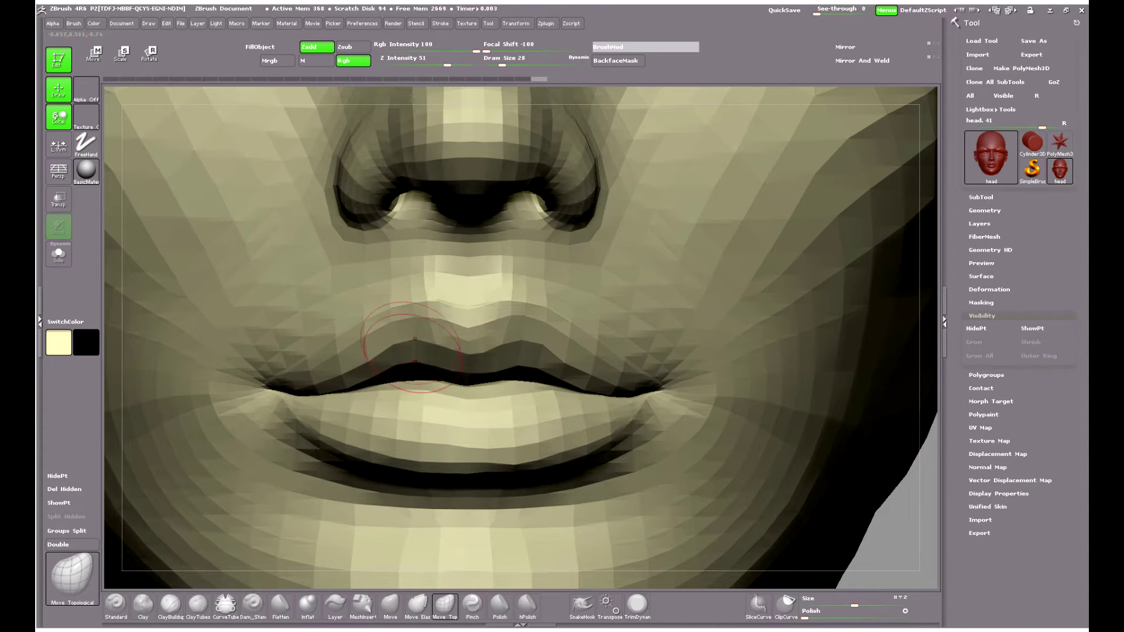
drag(422, 320, 420, 315)
drag(522, 316, 522, 311)
drag(563, 363, 592, 366)
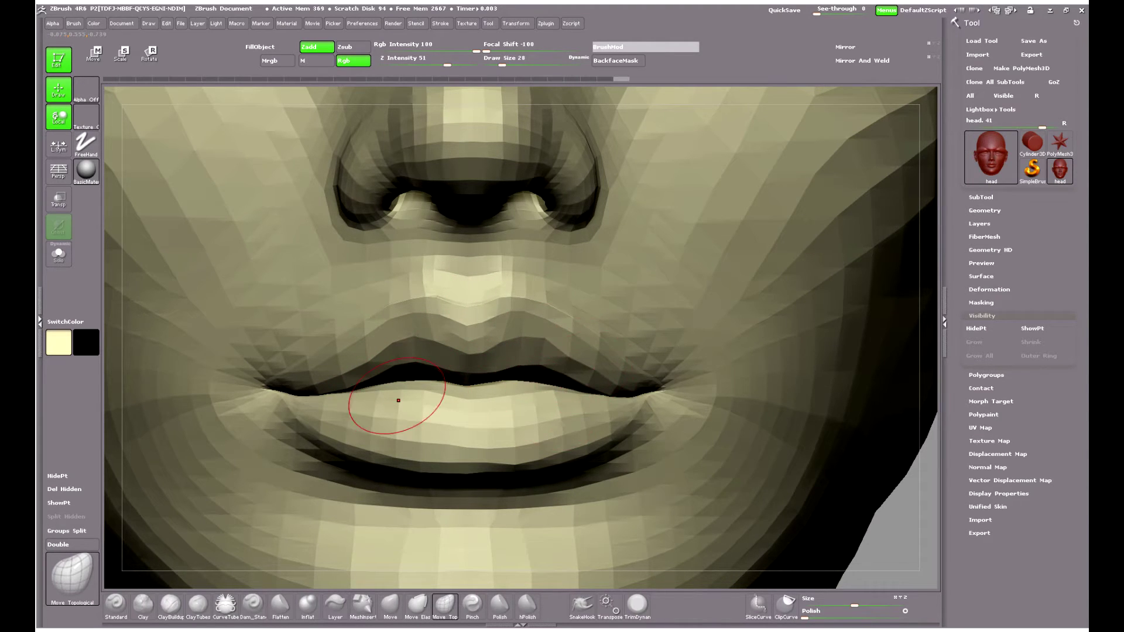
Lower the lower lip's upper edge from the middle toward both corners, and shift its lower contour slightly down
drag(408, 384, 409, 391)
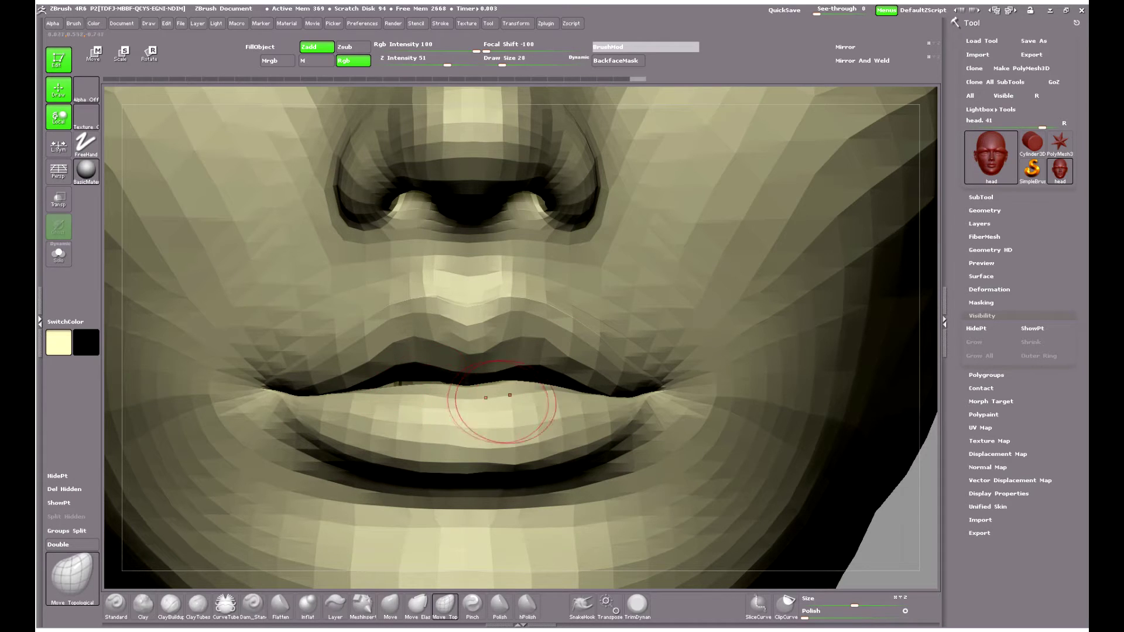
drag(523, 384, 524, 390)
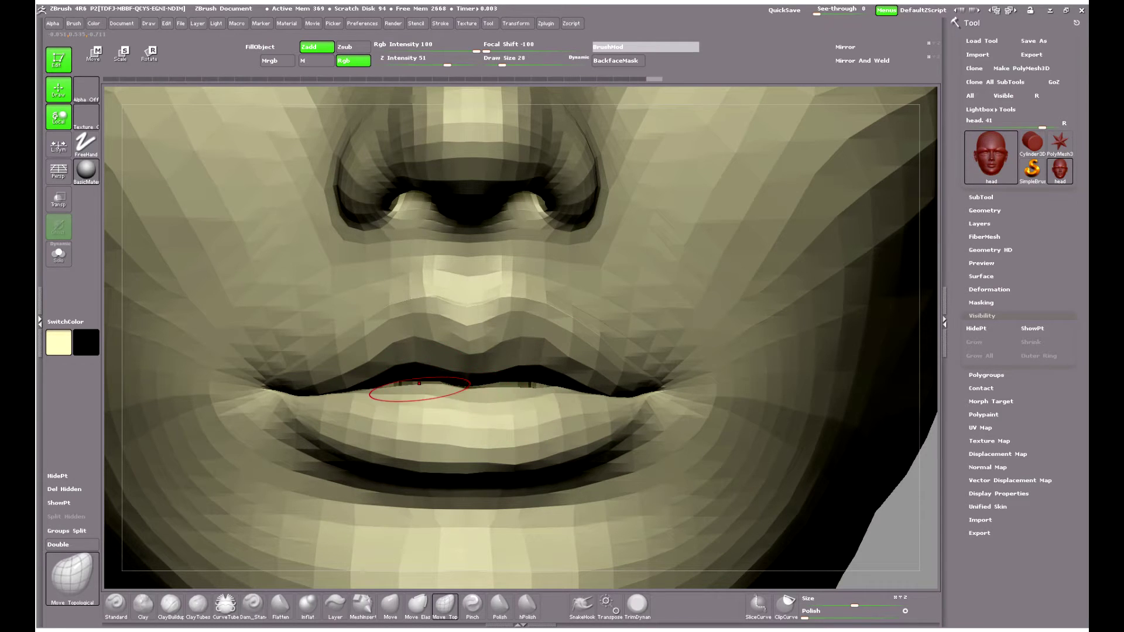
mouse_move(418, 387)
mouse_down()
mouse_move(387, 394)
mouse_move(343, 375)
mouse_up()
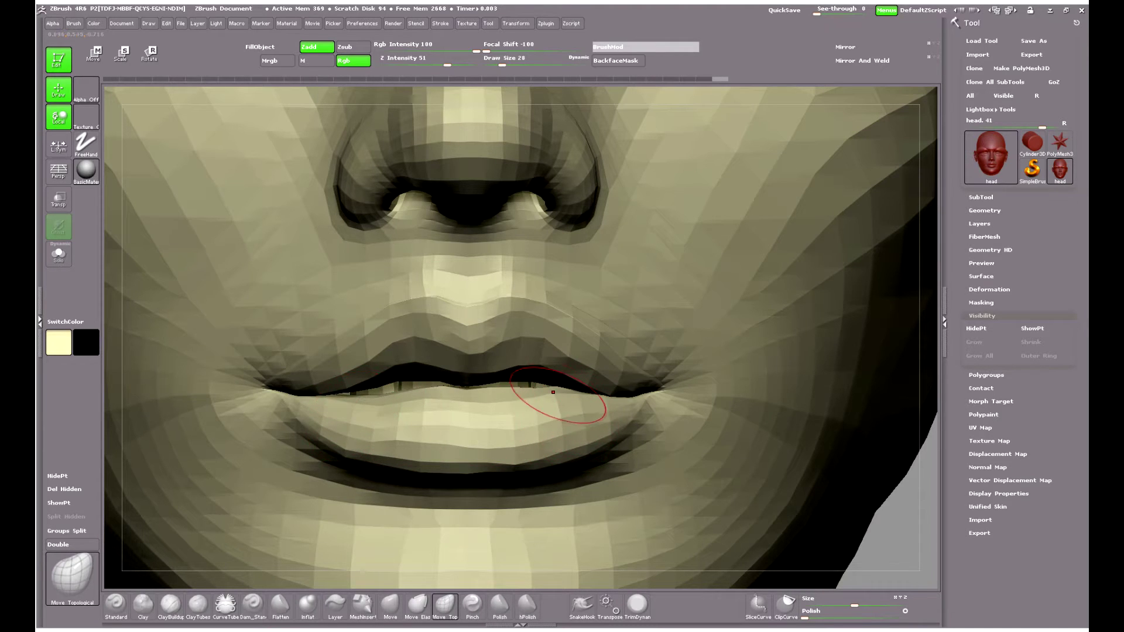
drag(552, 392, 579, 411)
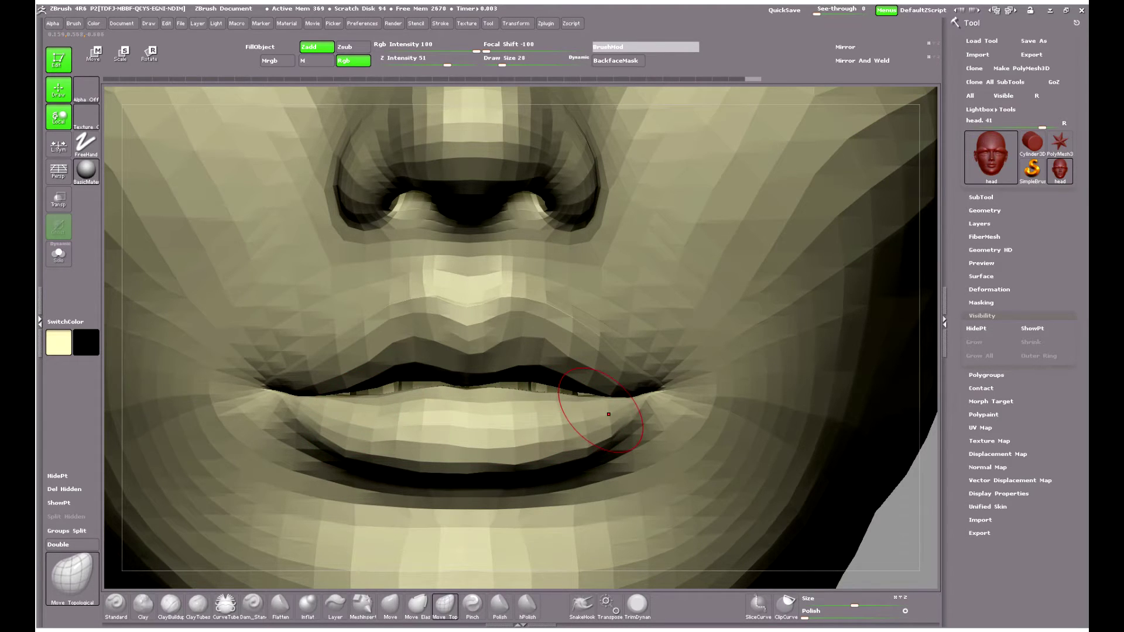
mouse_move(371, 457)
mouse_down()
mouse_move(377, 470)
mouse_move(419, 453)
mouse_up()
drag(538, 442, 540, 452)
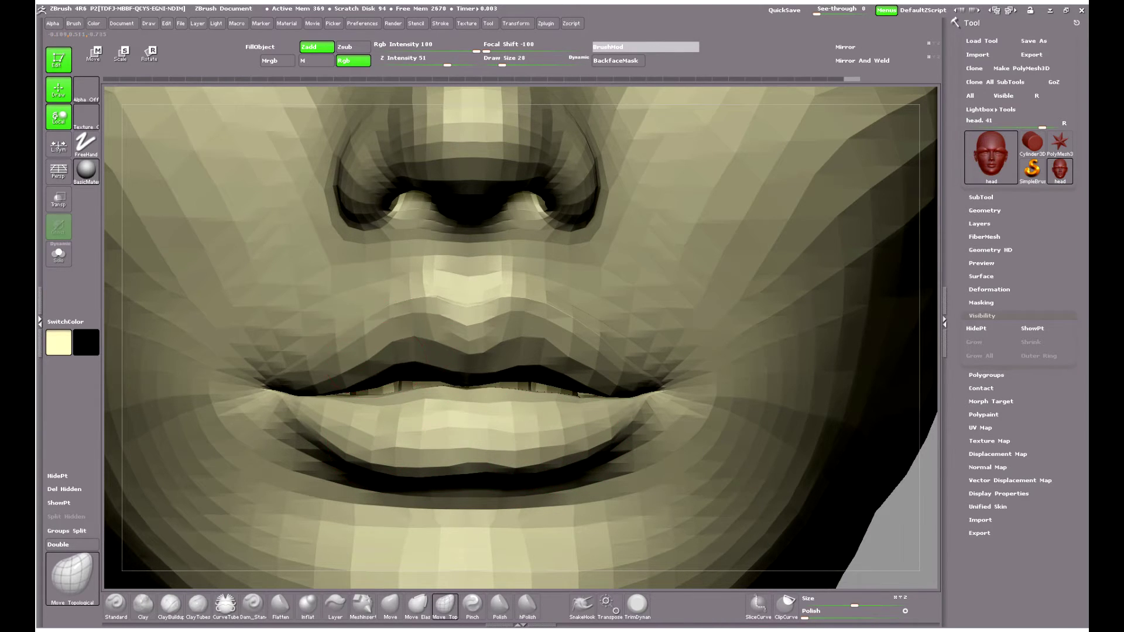
Raise the sides, peaks and centre of the upper lip further to widen the gap over the upper teeth
drag(345, 376, 346, 369)
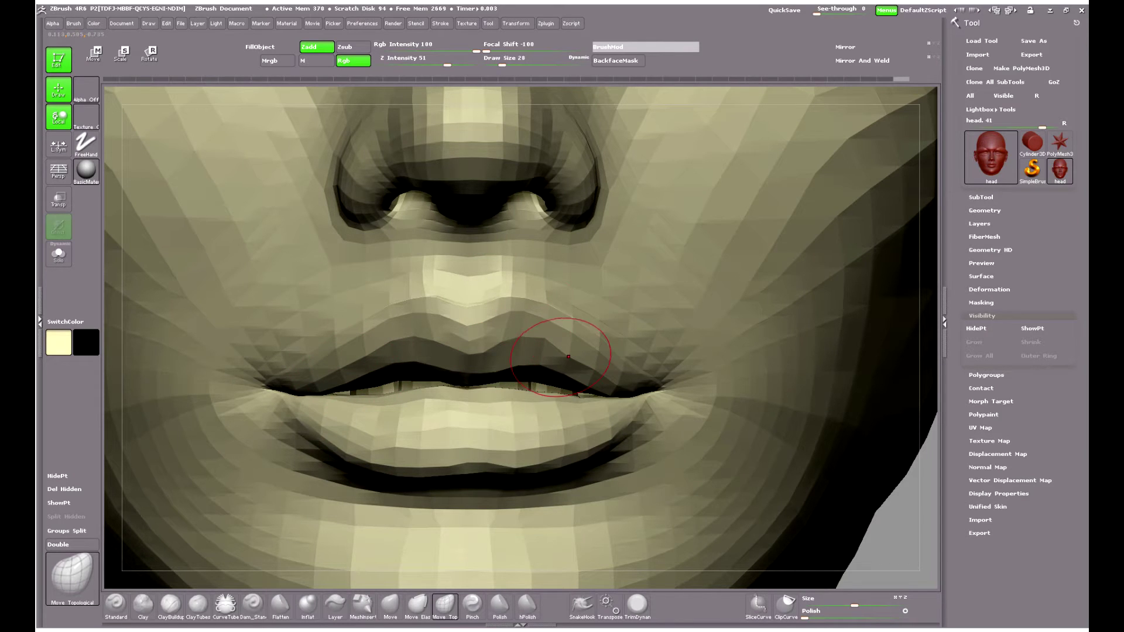
drag(562, 356, 563, 349)
key(ctrl+z)
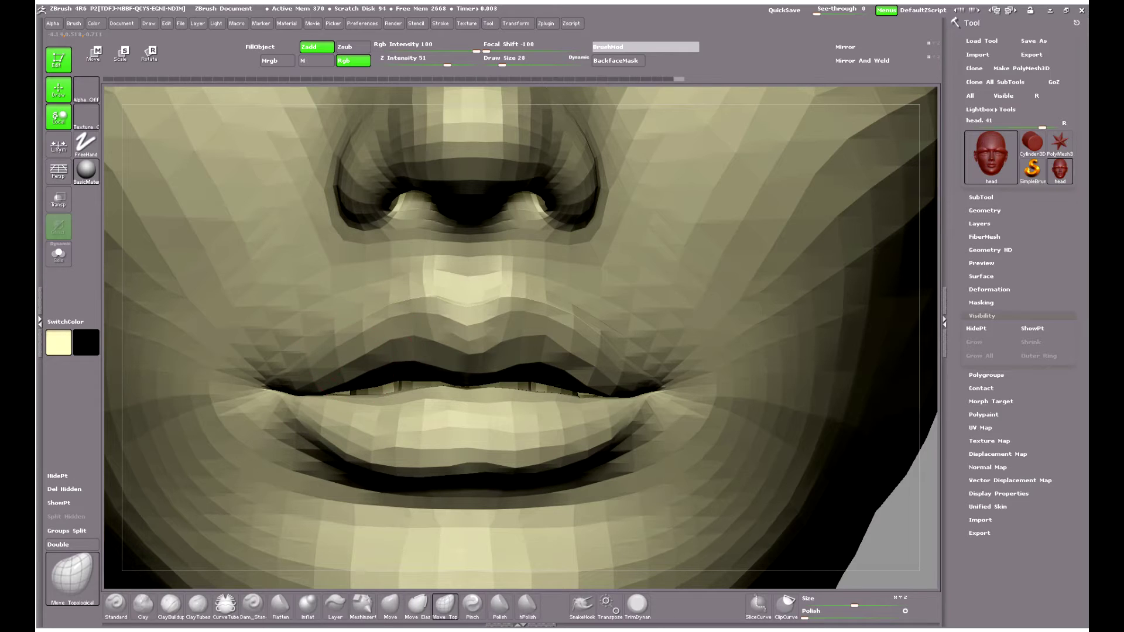
drag(342, 371, 343, 365)
drag(375, 368, 377, 360)
drag(418, 313, 418, 306)
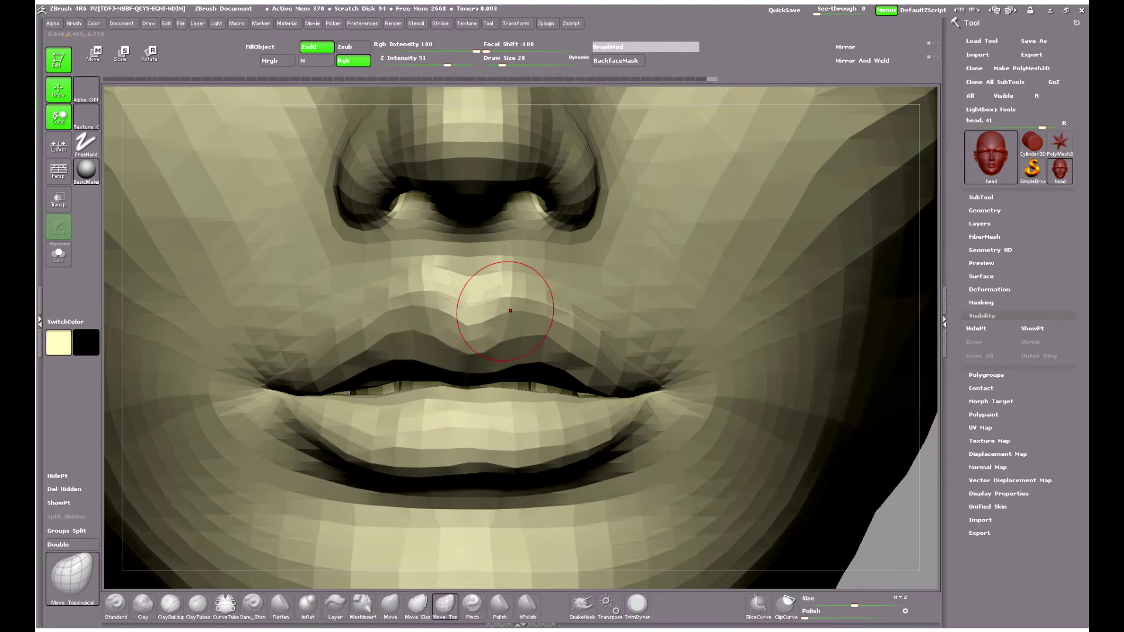
drag(521, 311, 521, 305)
drag(533, 351, 536, 367)
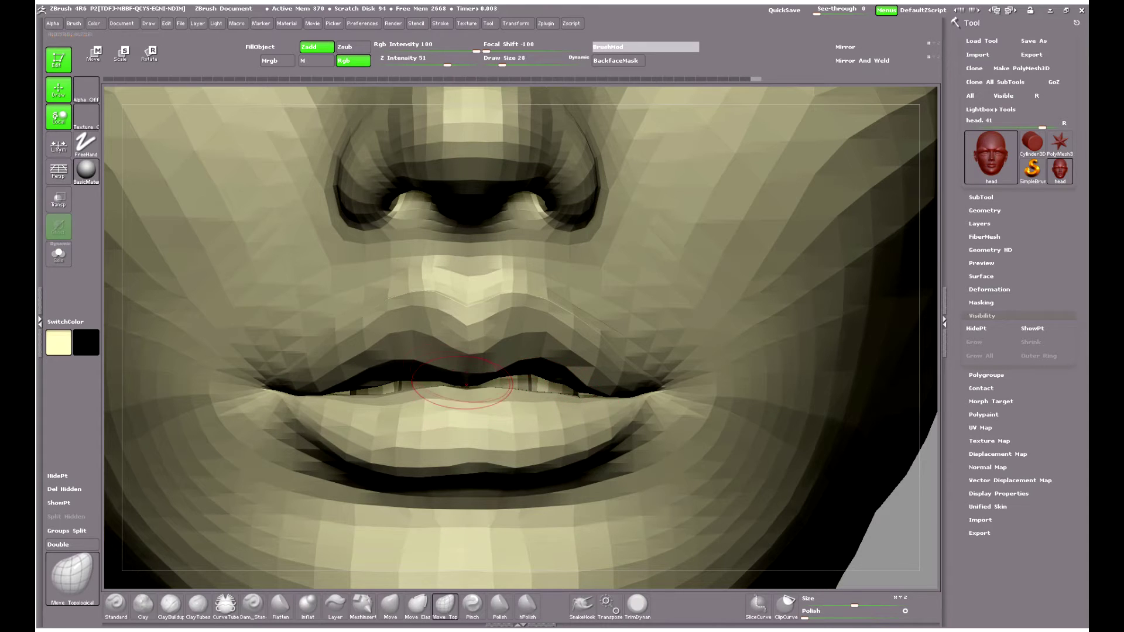
drag(419, 381, 467, 379)
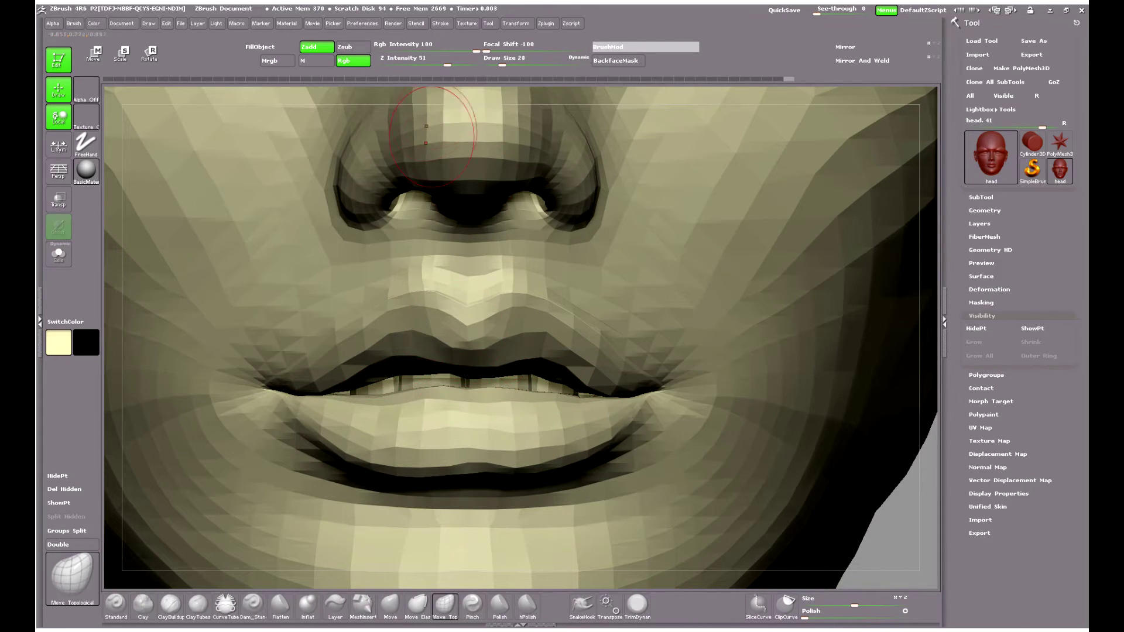
Set the Smooth brush's Z Intensity to 3 and smooth the mesh at the corner of the mouth
key(shift)
shift+drag(475, 63, 393, 64)
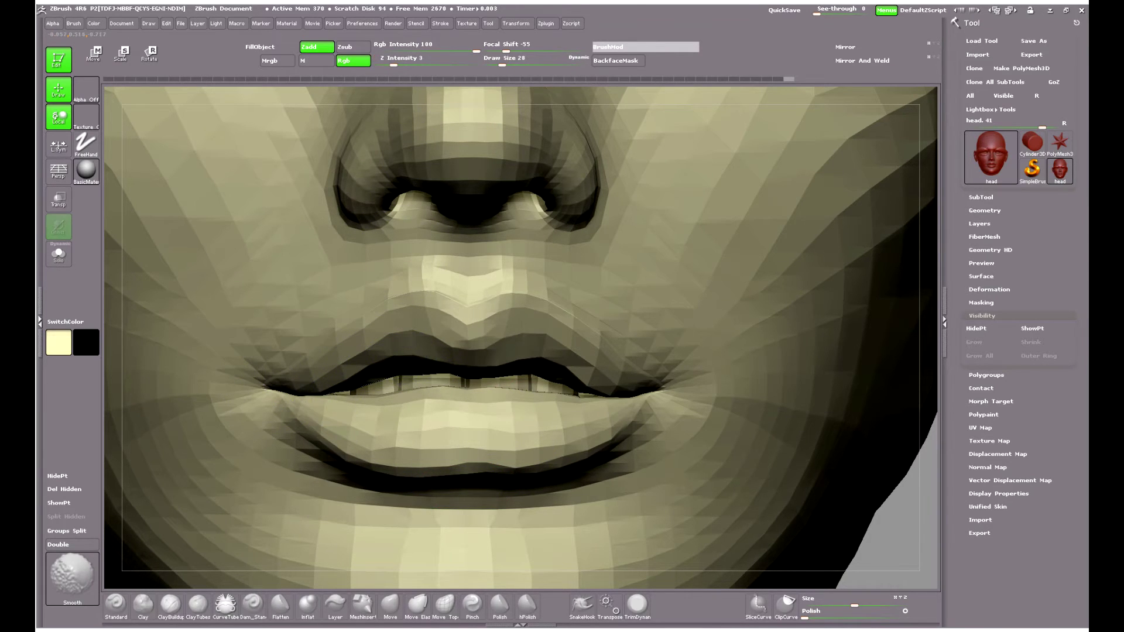
shift+drag(265, 387, 259, 392)
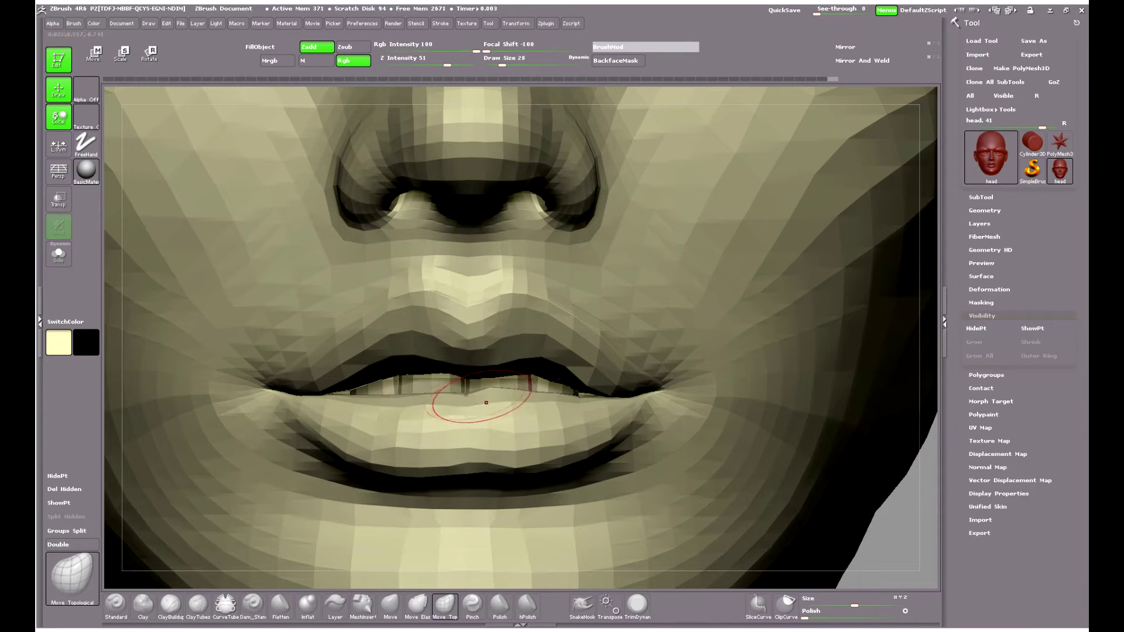
Pull down the middle of the lower lip to widen the opening, and smooth and reshape its central volume
mouse_move(514, 392)
mouse_down()
mouse_move(511, 407)
mouse_move(449, 412)
mouse_up()
drag(386, 397, 382, 407)
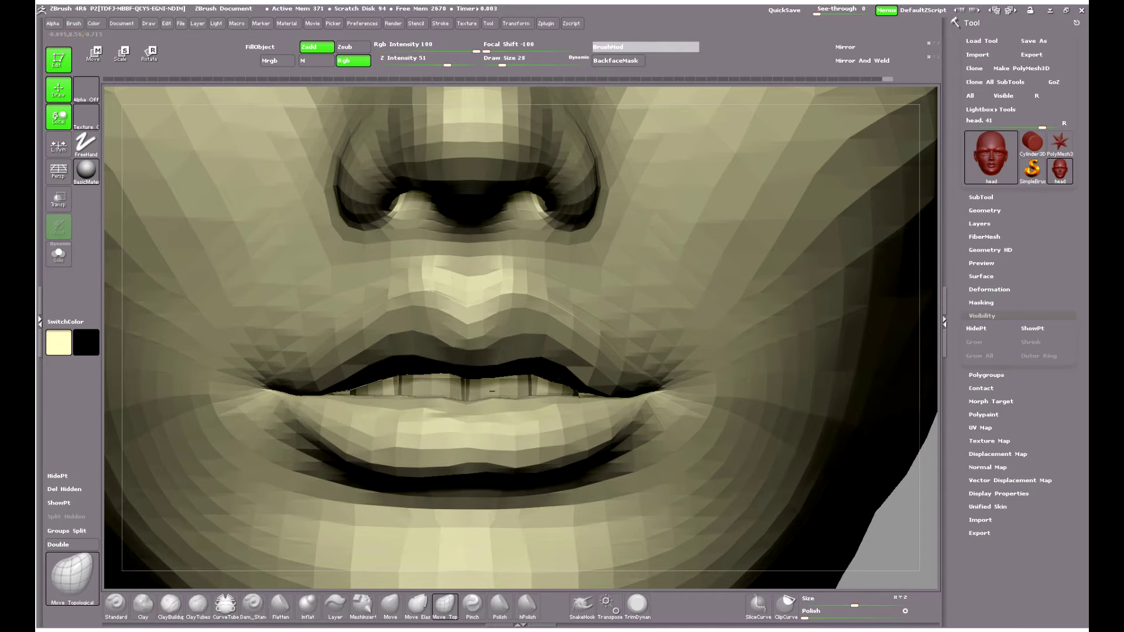
shift+drag(544, 422, 444, 426)
drag(468, 462, 496, 471)
drag(446, 417, 447, 422)
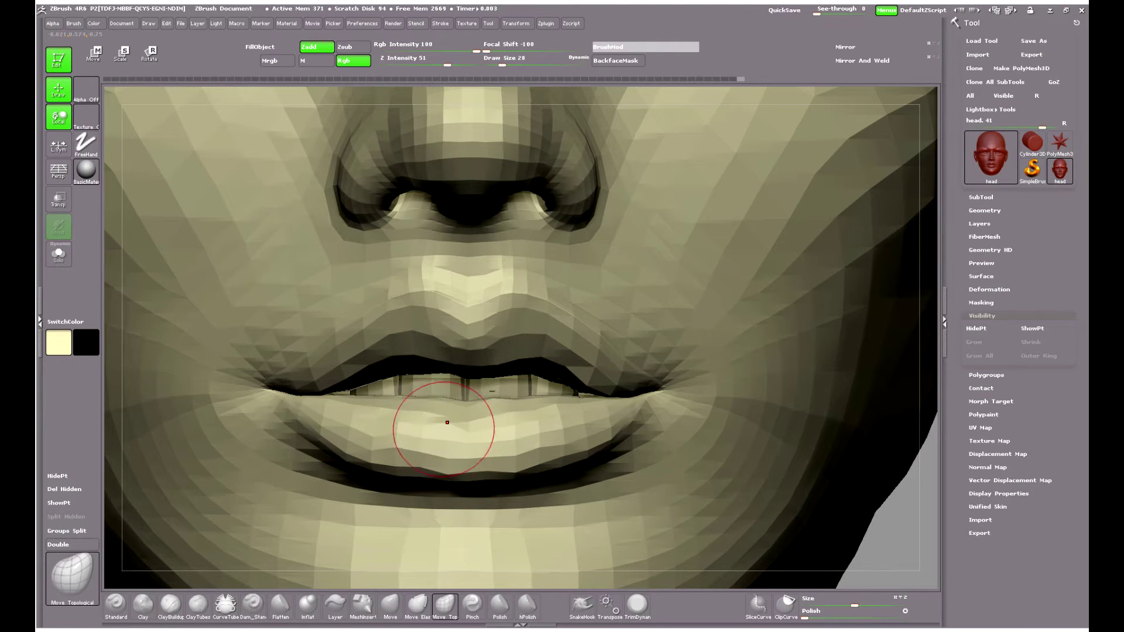
Refine and smooth the lip edges near both mouth corners, opening the gap wider around the side teeth
key(shift)
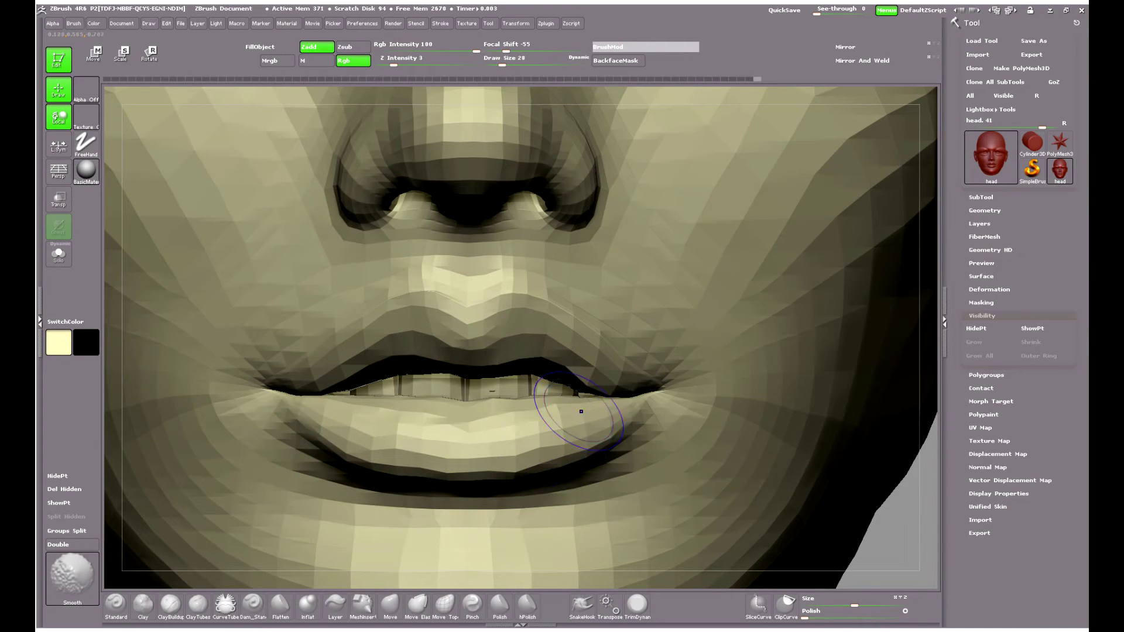
drag(585, 393, 596, 373)
mouse_move(323, 400)
mouse_down()
mouse_move(319, 391)
mouse_move(350, 373)
mouse_up()
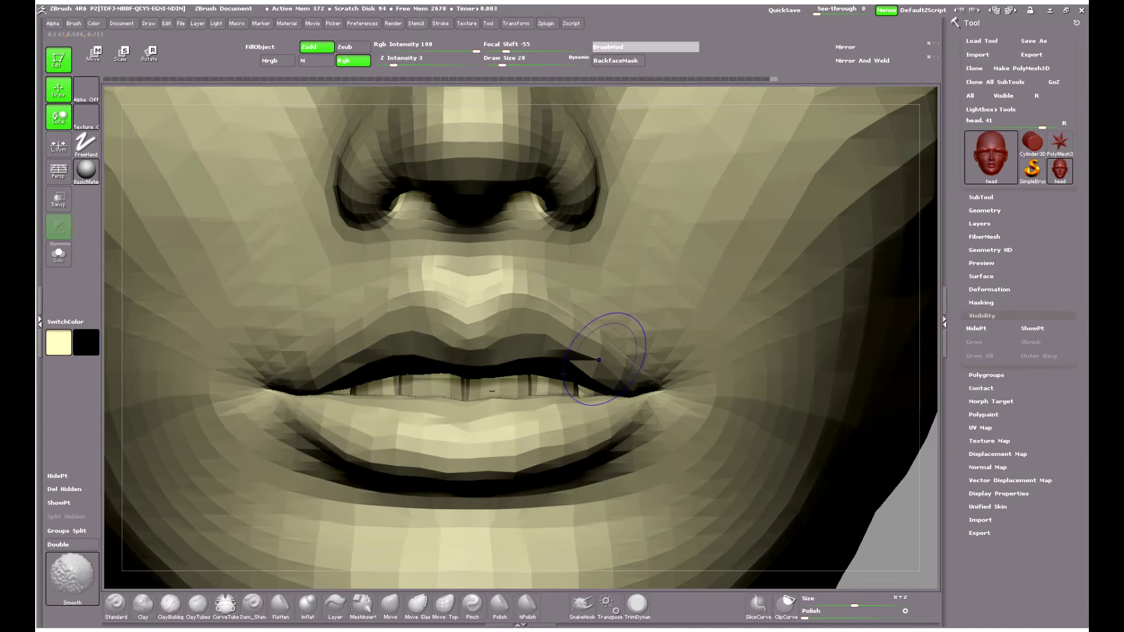
mouse_move(580, 384)
mouse_down()
mouse_move(565, 370)
mouse_move(497, 407)
mouse_up()
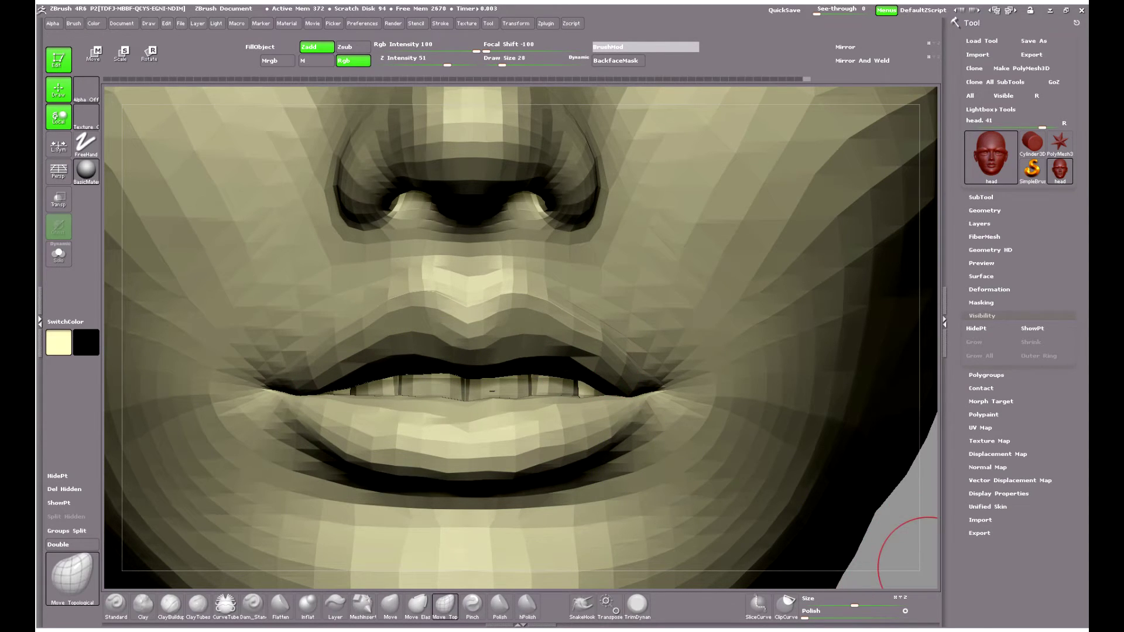
Isolate the lips polygroup and mask it, bring back the whole head, and invert the mask so only the lips stay unmasked
ctrl+shift+click(439, 437)
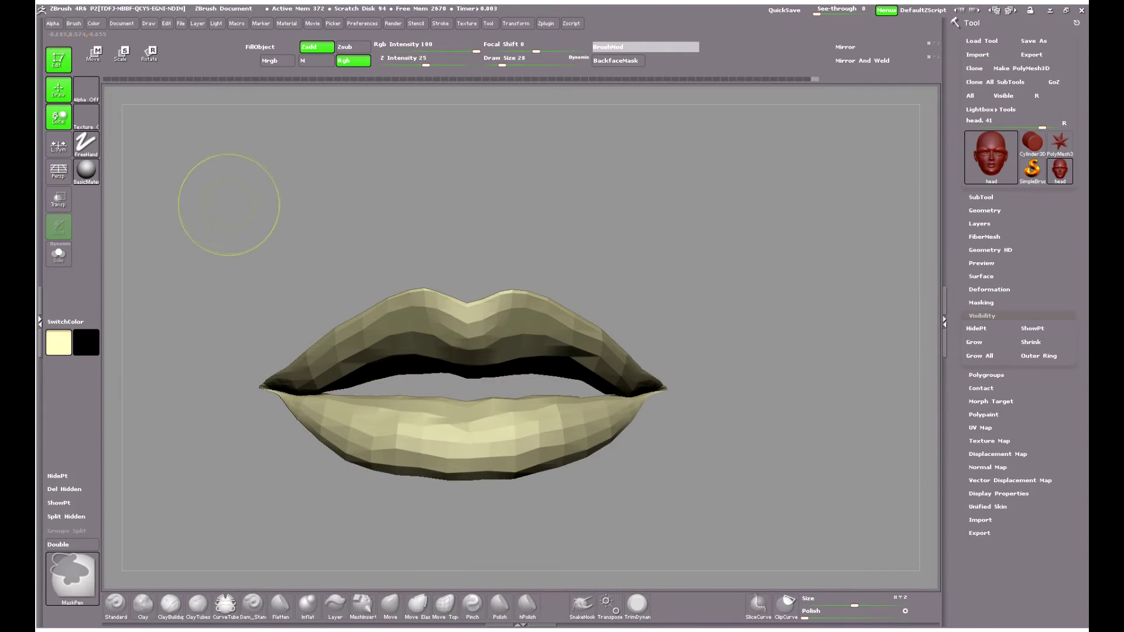
mouse_move(228, 205)
ctrl+mouse_down()
mouse_move(751, 525)
mouse_move(801, 523)
ctrl+mouse_up()
ctrl+shift+click(801, 522)
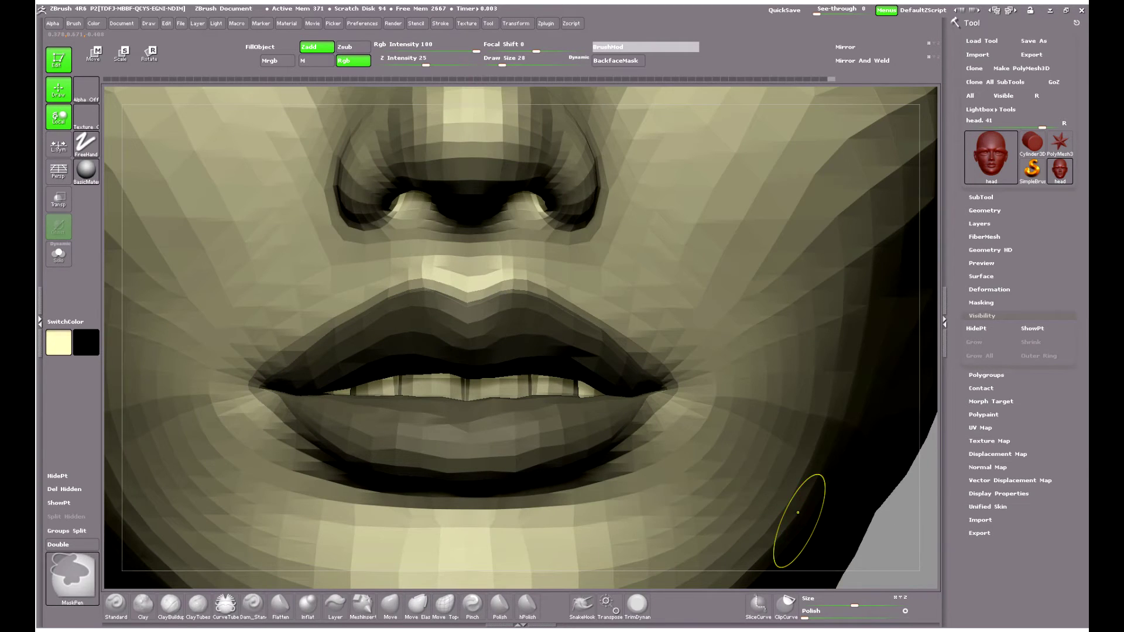
key(ctrl+i)
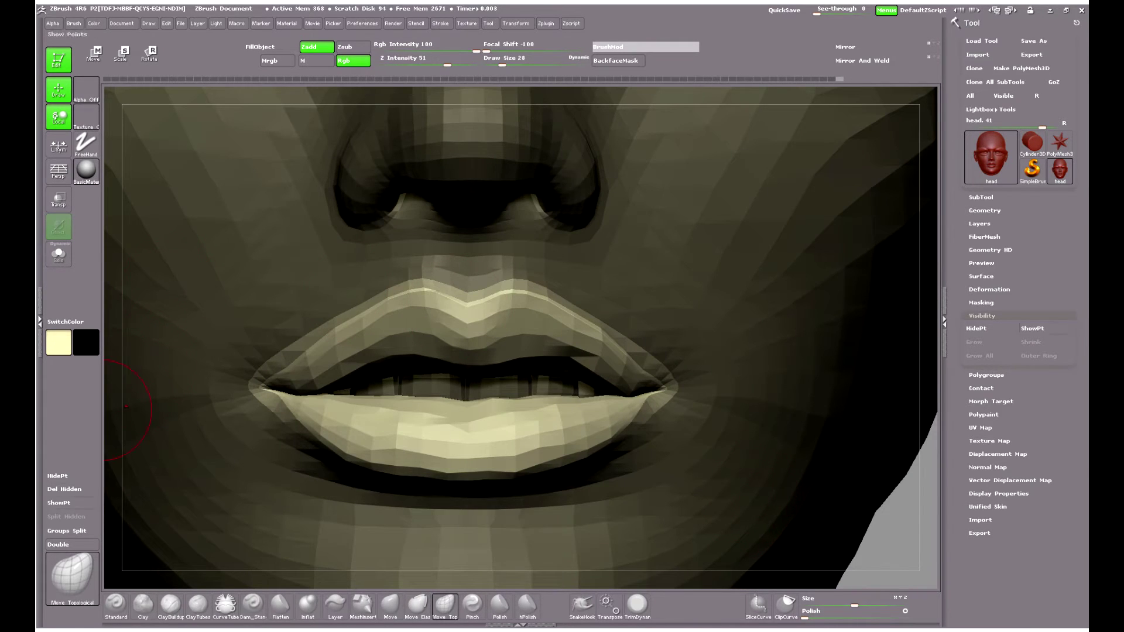
Hide the unmasked lips to expose the teeth and show the polyframe on the face
click(58, 476)
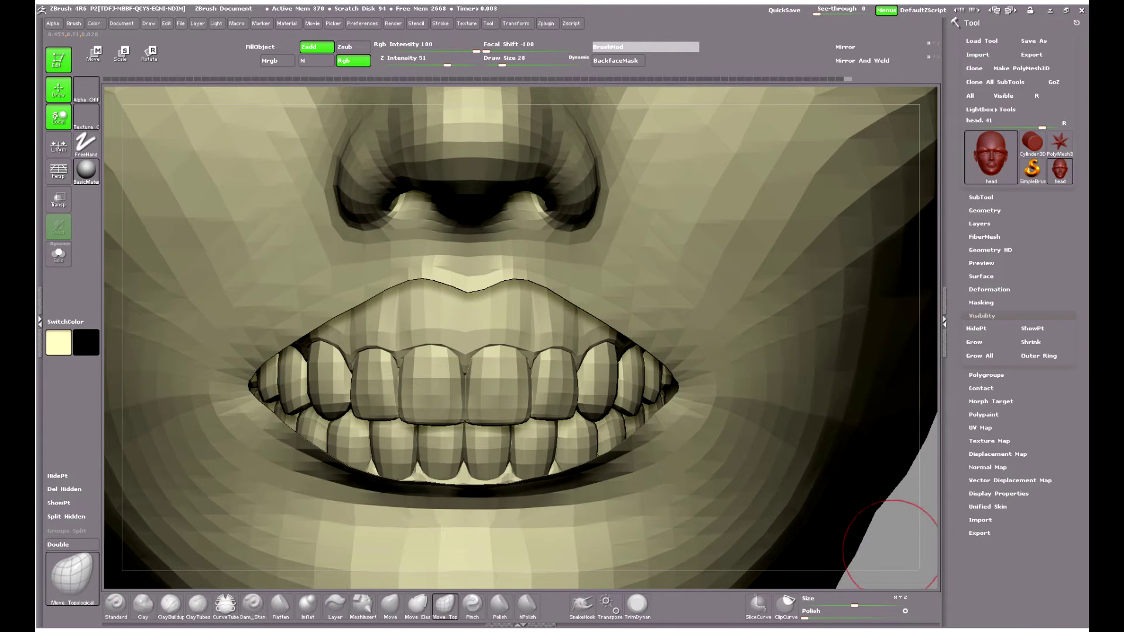
alt+drag(892, 550, 872, 496)
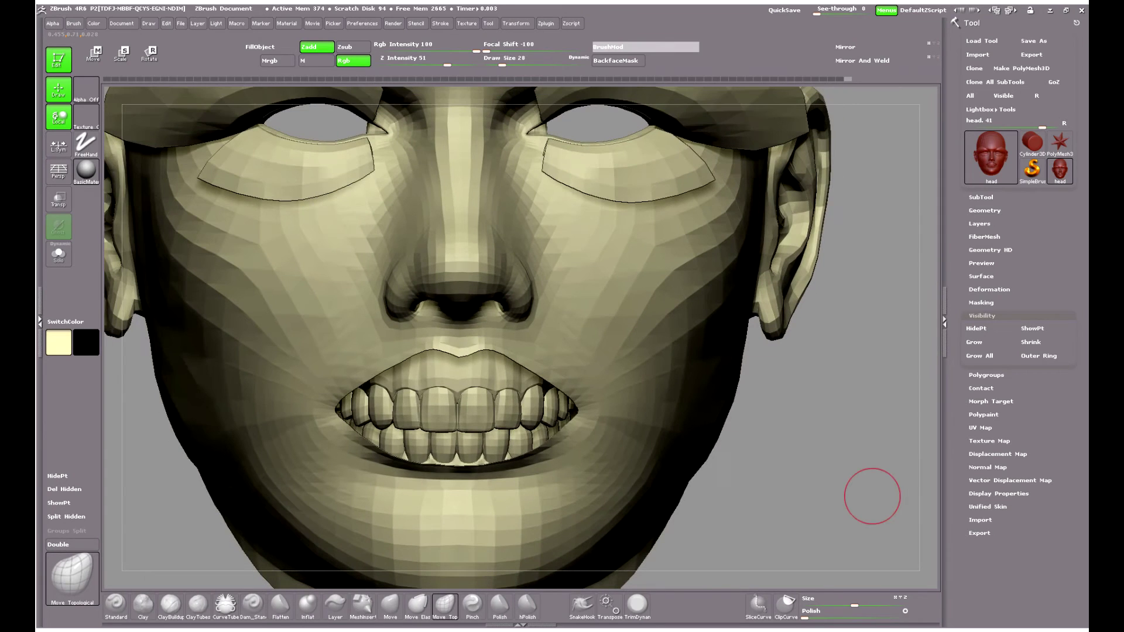
ctrl+shift+click(872, 496)
key(shift+f)
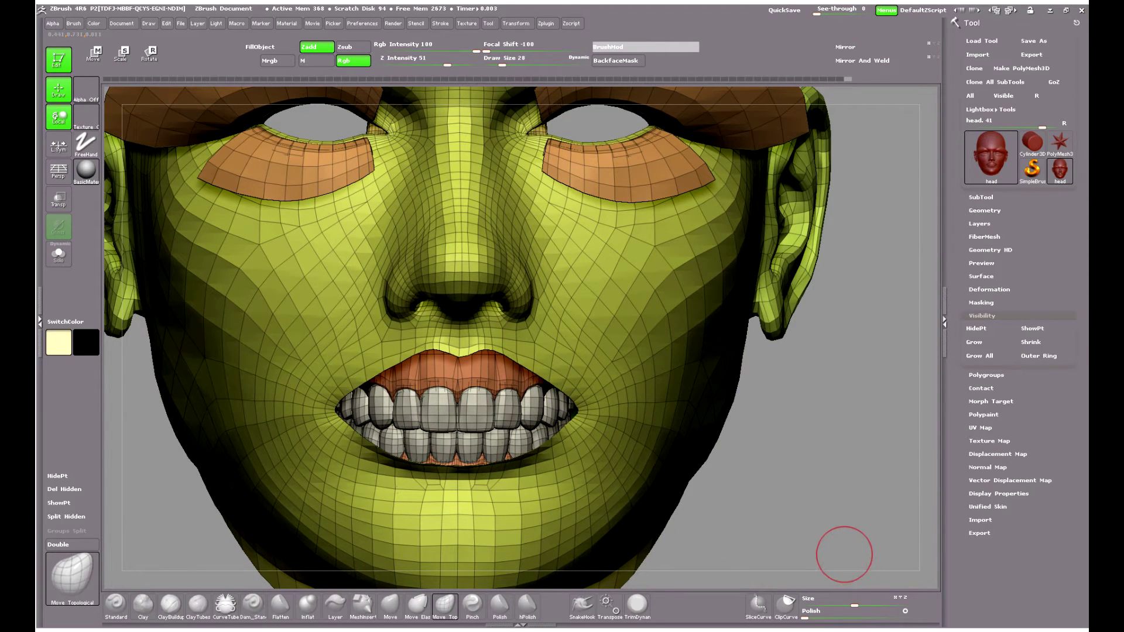
Hide the face, ear, eye-area, neck and inner-mouth polygroups so that only the teeth and gums remain visible
ctrl+alt+shift+click(615, 413)
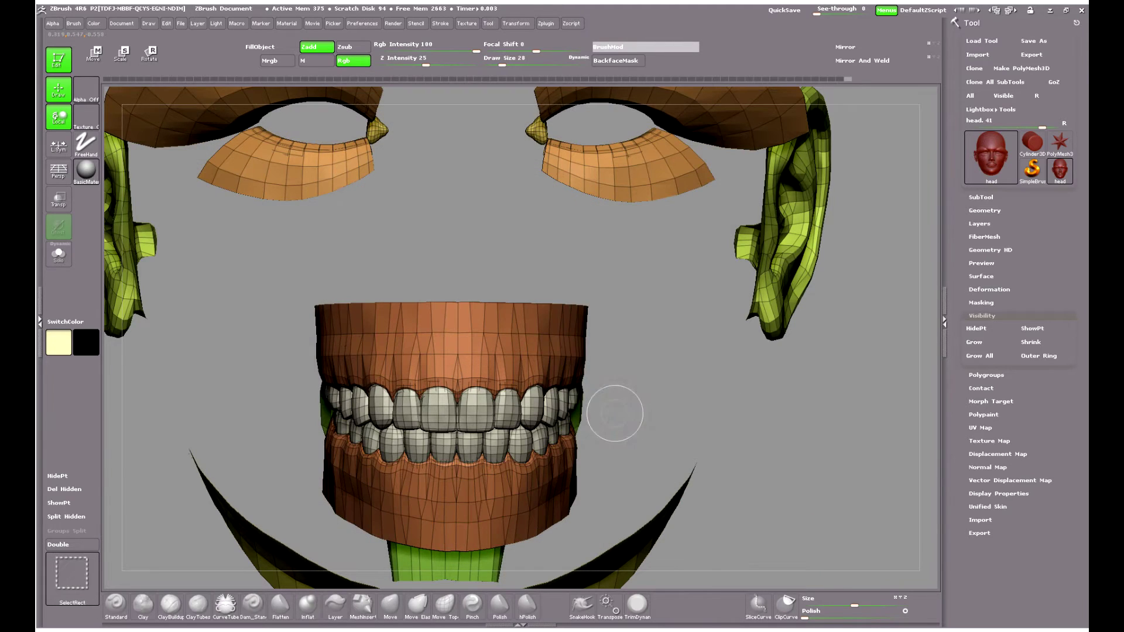
ctrl+alt+shift+click(781, 253)
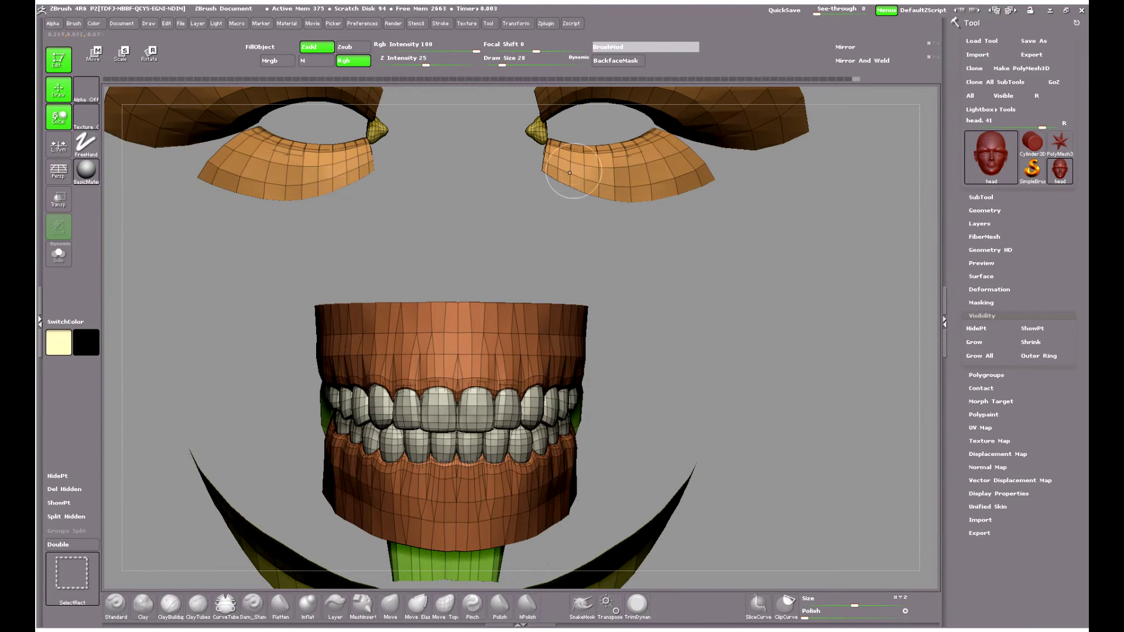
ctrl+alt+shift+click(539, 120)
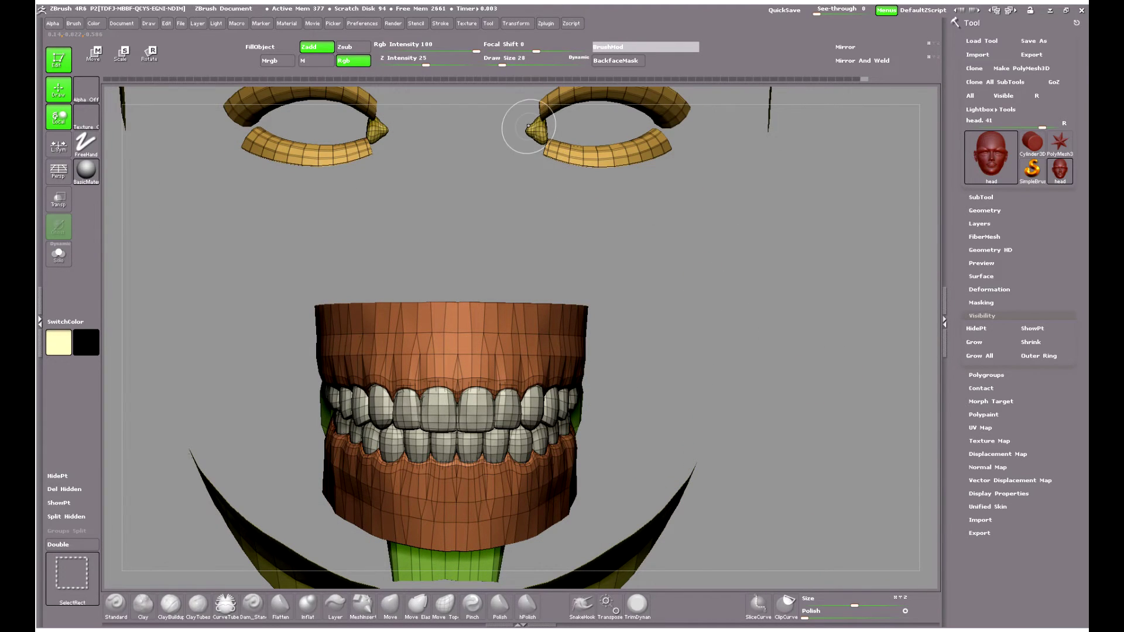
ctrl+alt+shift+click(632, 534)
ctrl+alt+shift+click(607, 144)
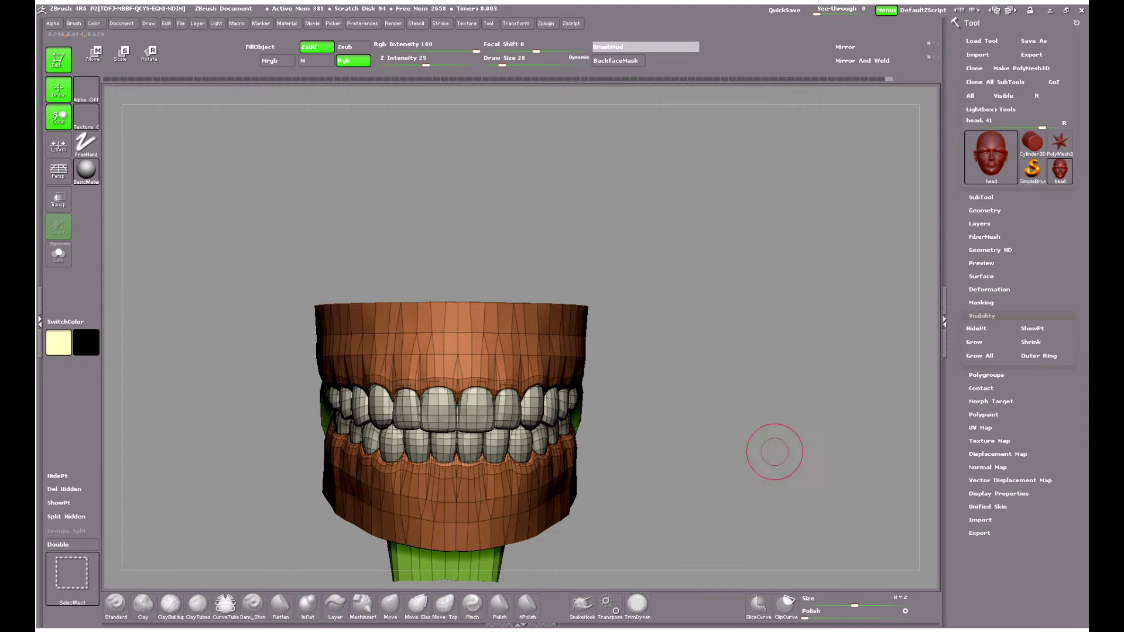
alt+drag(765, 459, 765, 356)
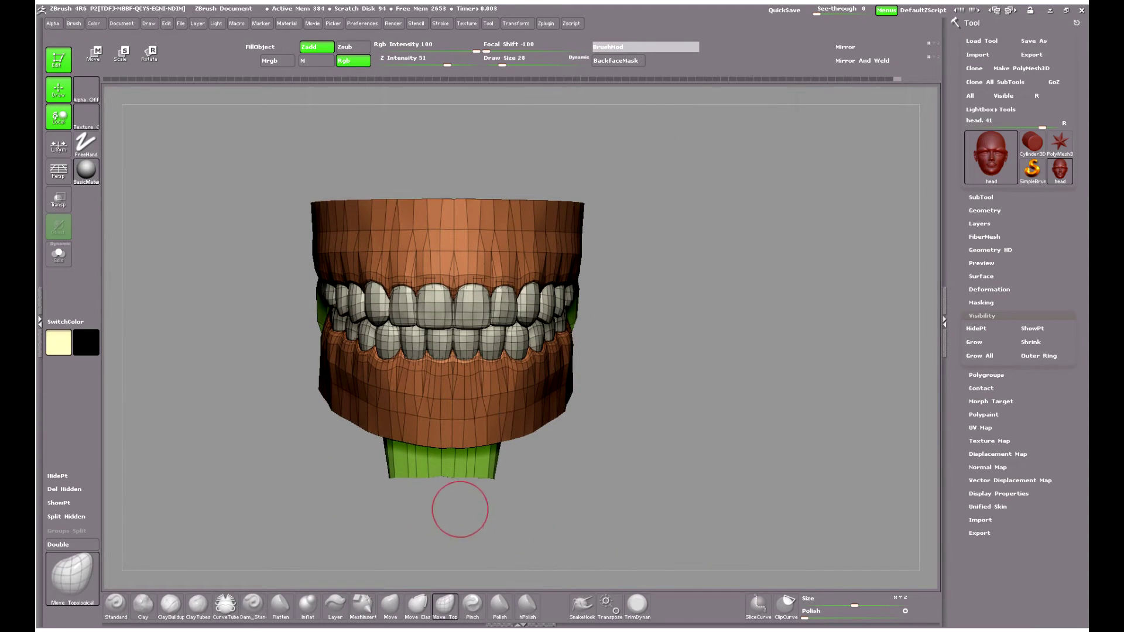
ctrl+alt+shift+click(414, 462)
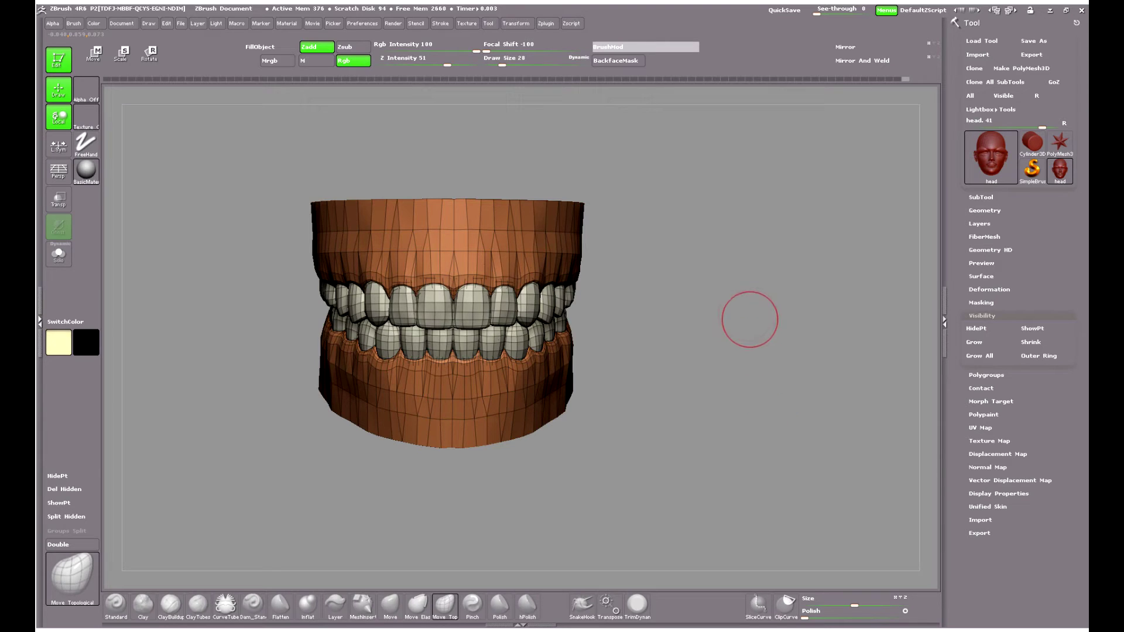
Turn off the polyframe and lengthen one upper central incisor downward with the Move Topological brush
alt+drag(790, 158, 822, 431)
key(shift+f)
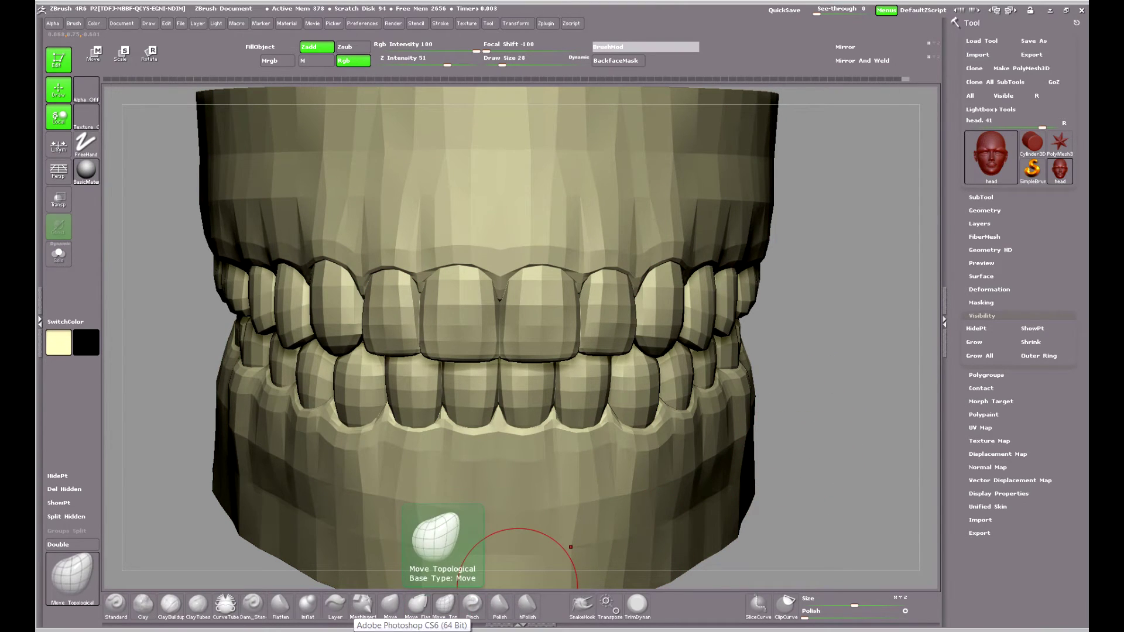
click(445, 604)
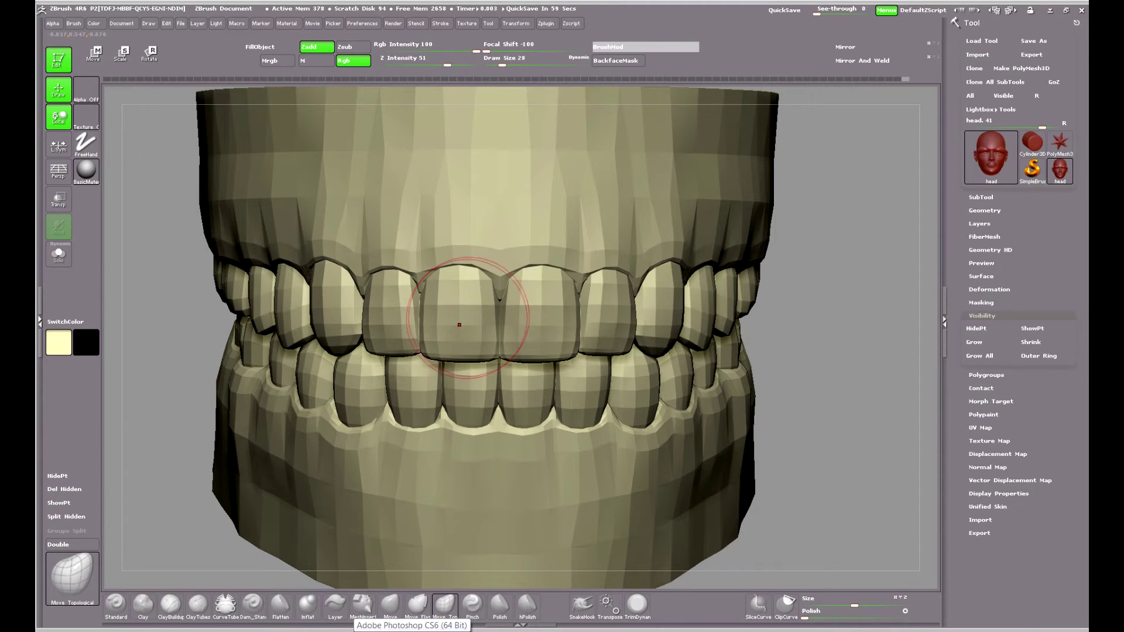
drag(458, 342, 461, 384)
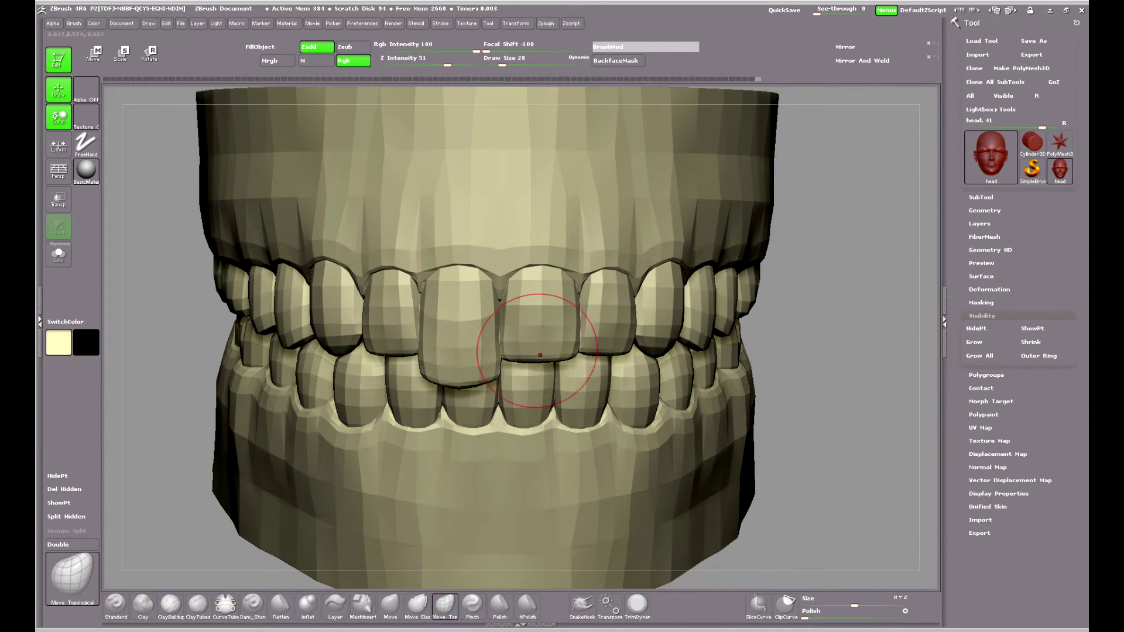
Lengthen the other upper central incisor and both upper canines with Move Topological, and open a gap between the central incisors
drag(536, 311, 537, 329)
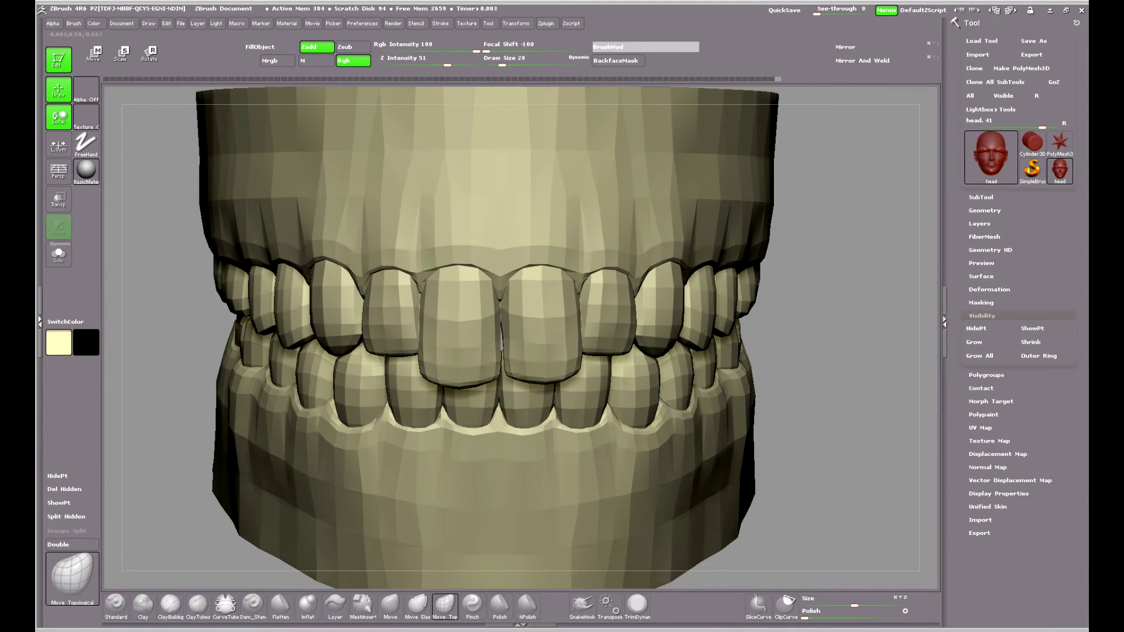
drag(499, 354, 494, 355)
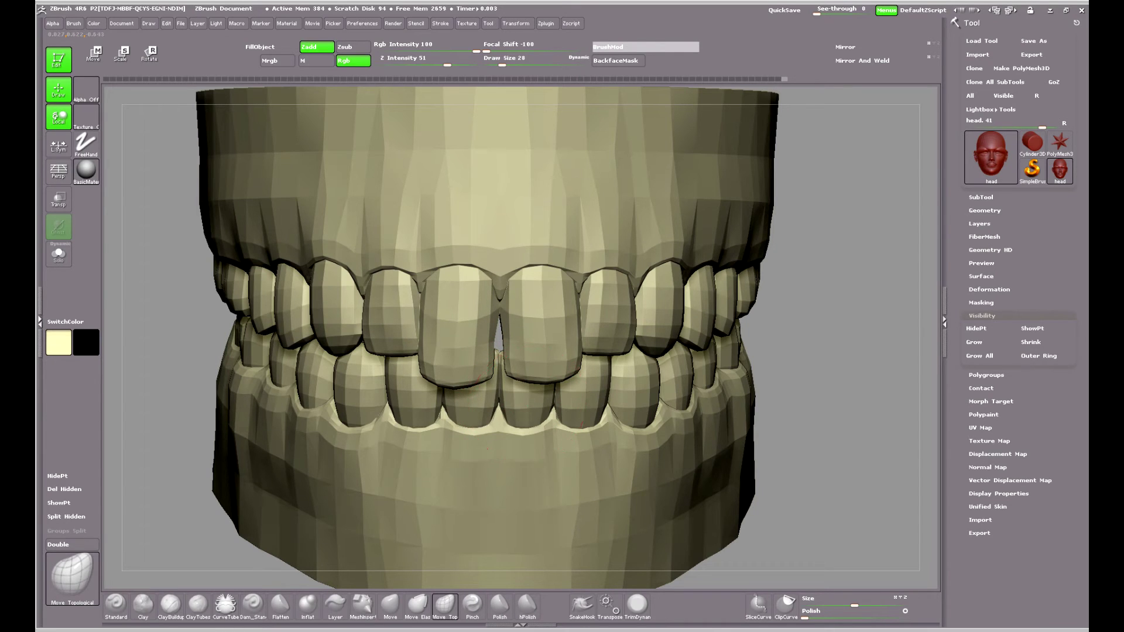
drag(513, 400, 483, 411)
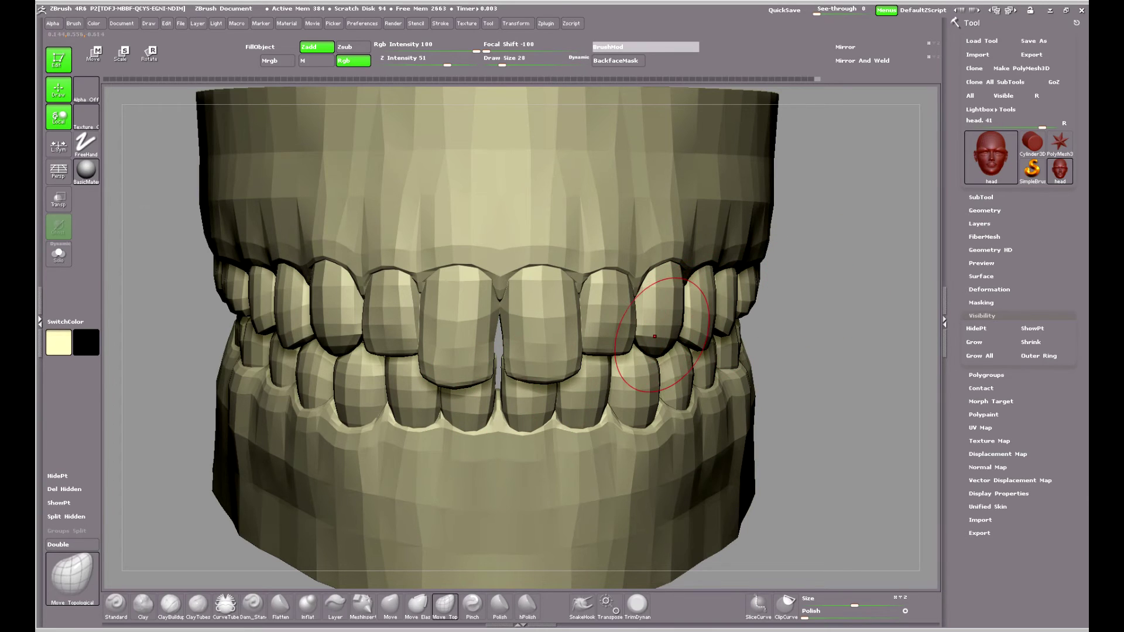
drag(654, 336, 657, 377)
drag(337, 310, 340, 358)
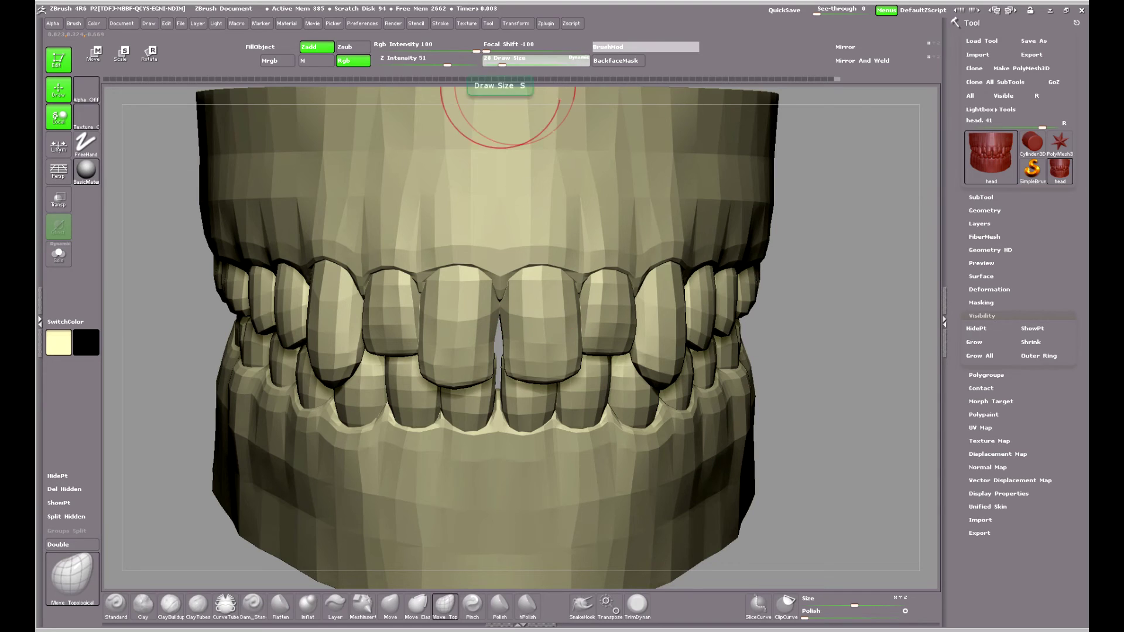
Set the Draw Size to 1 and move the upper central incisors and both upper canines downward as whole teeth
drag(499, 63, 490, 63)
text(1)
key(Return)
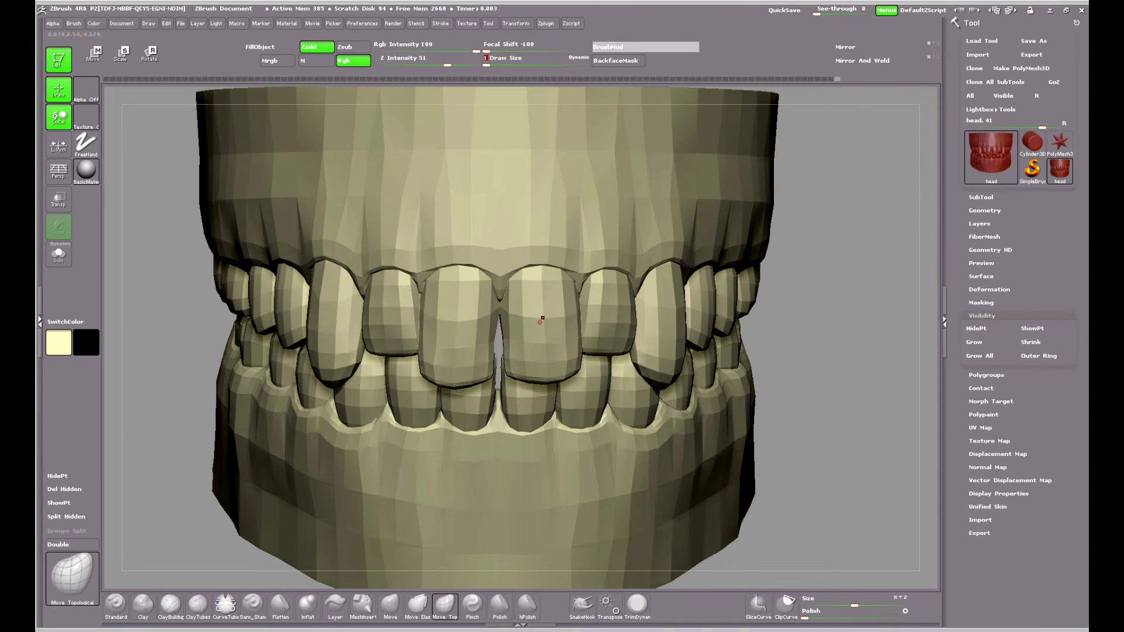
drag(540, 320, 548, 380)
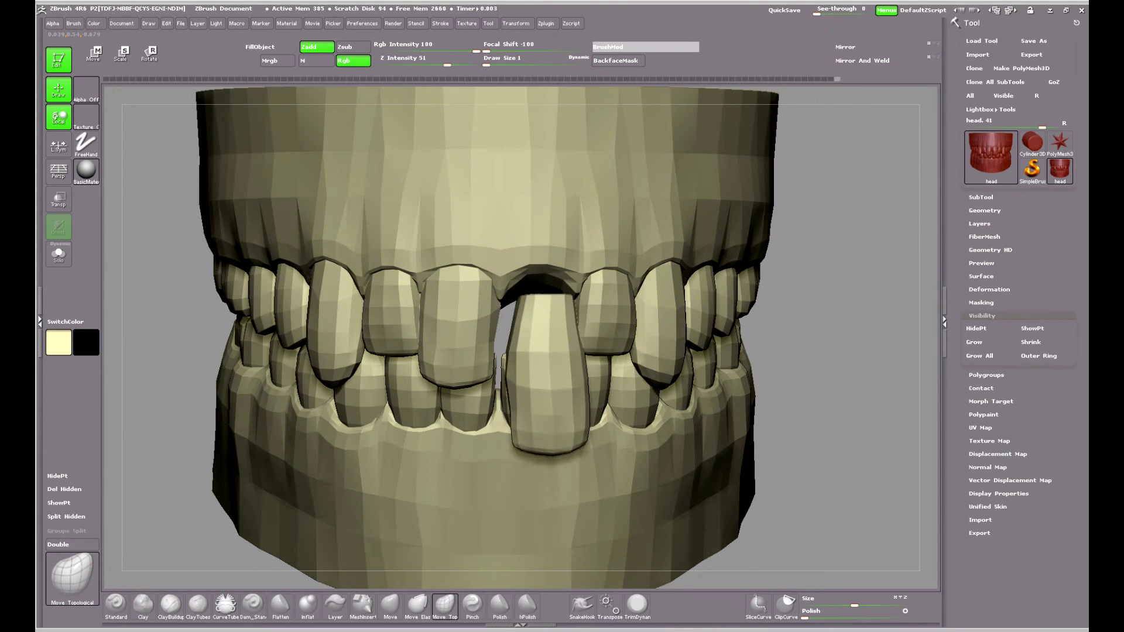
key(ctrl+z)
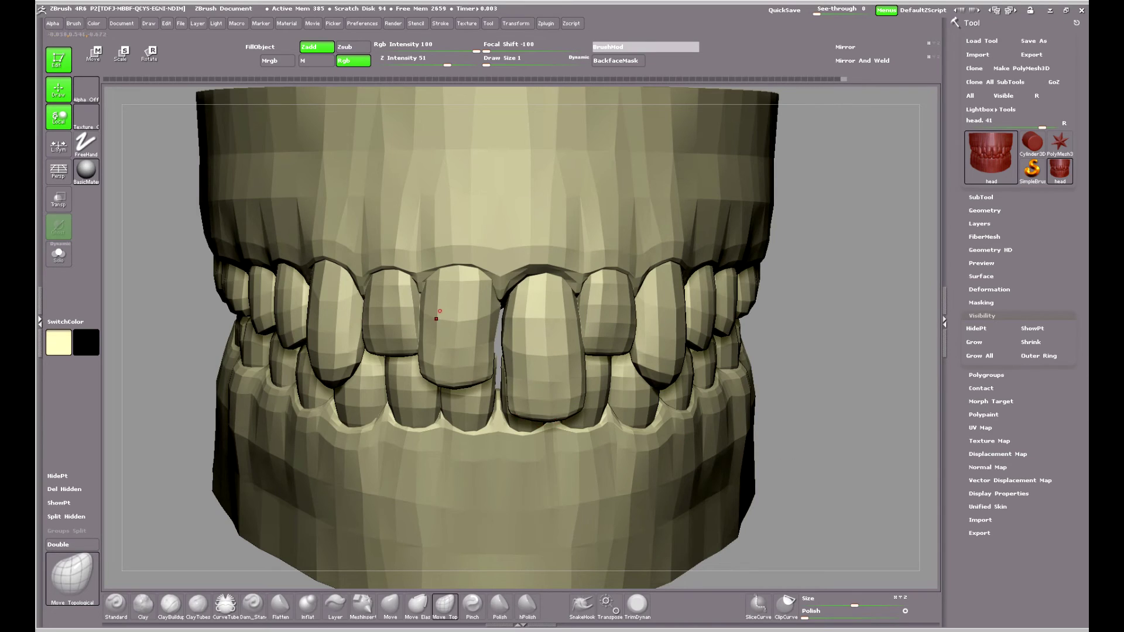
drag(436, 319, 440, 344)
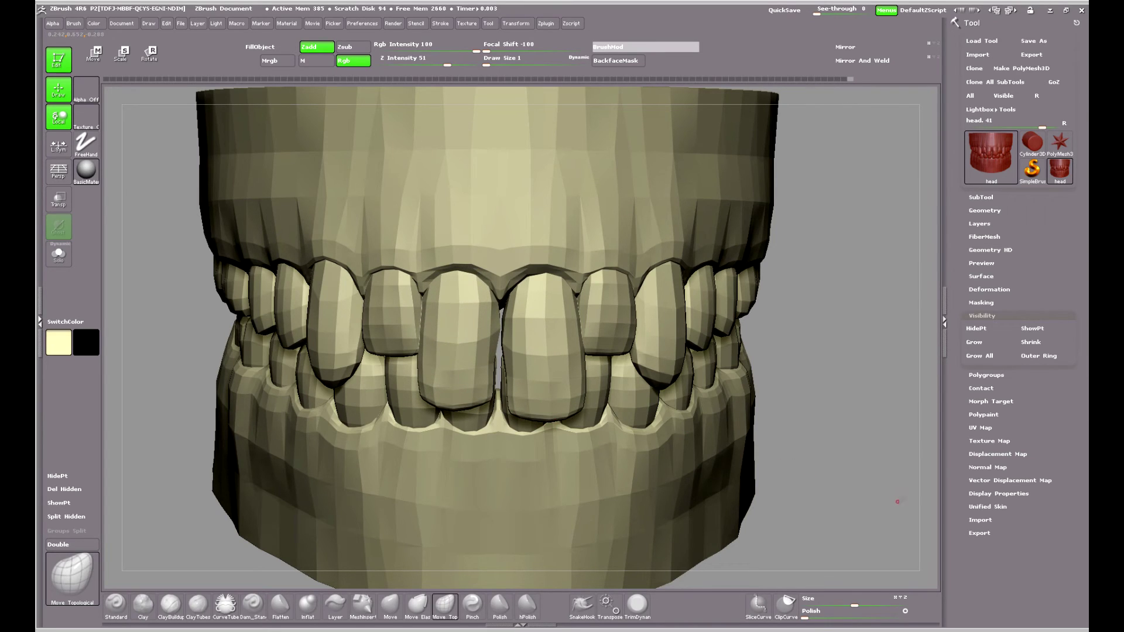
drag(658, 335, 659, 362)
drag(332, 355, 334, 366)
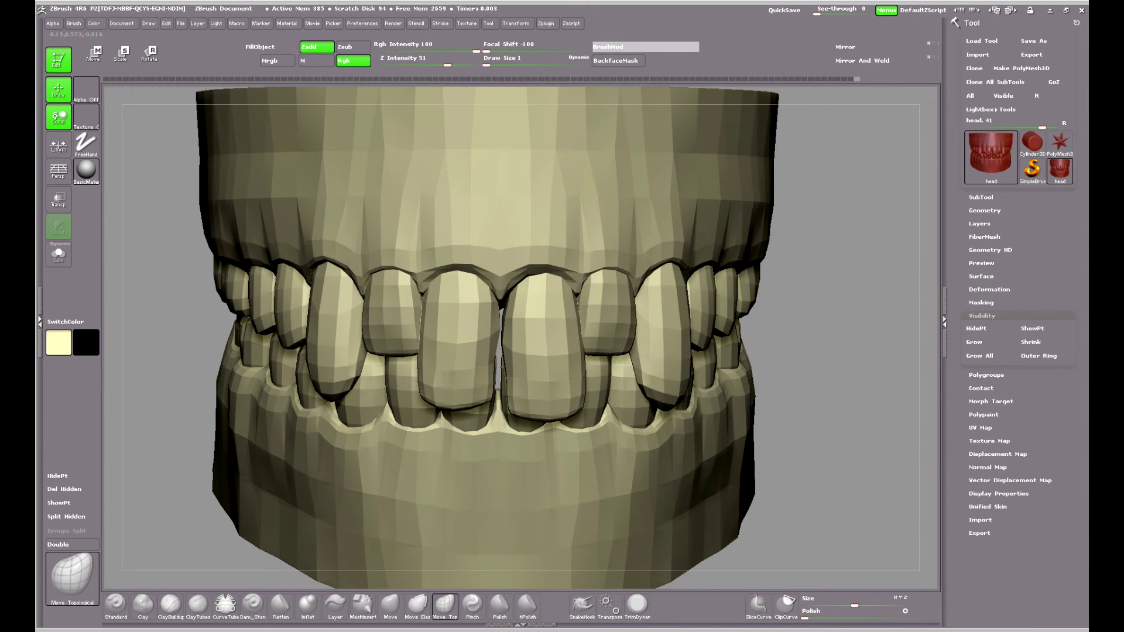
Fine-tune the position of both upper central incisors with small moves from angled side views
mouse_move(844, 510)
mouse_down()
mouse_move(380, 357)
mouse_move(371, 334)
mouse_up()
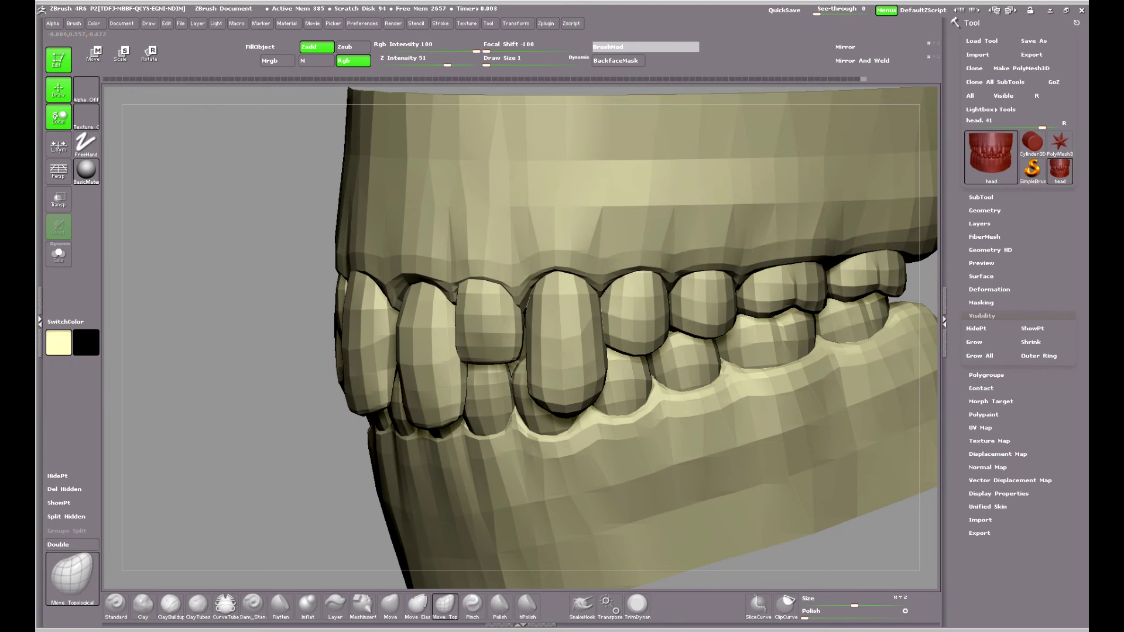
drag(370, 397, 371, 402)
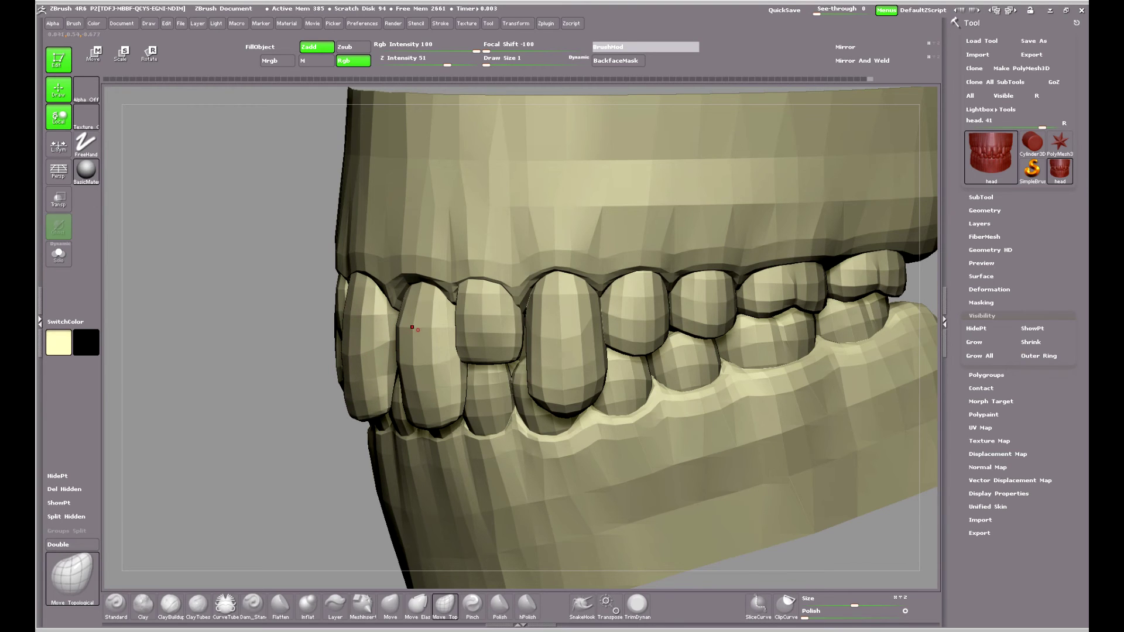
drag(413, 328, 403, 329)
drag(281, 352, 146, 350)
drag(405, 366, 412, 370)
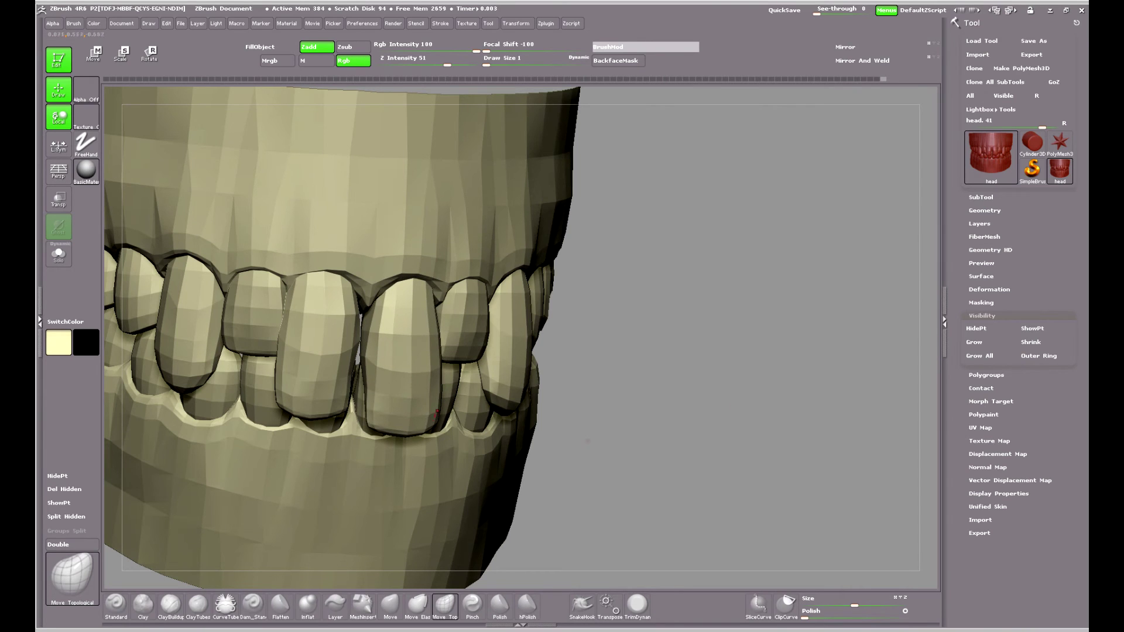
Turn on double-sided display for the mesh and inspect the teeth and gums from below and above
drag(878, 389, 843, 321)
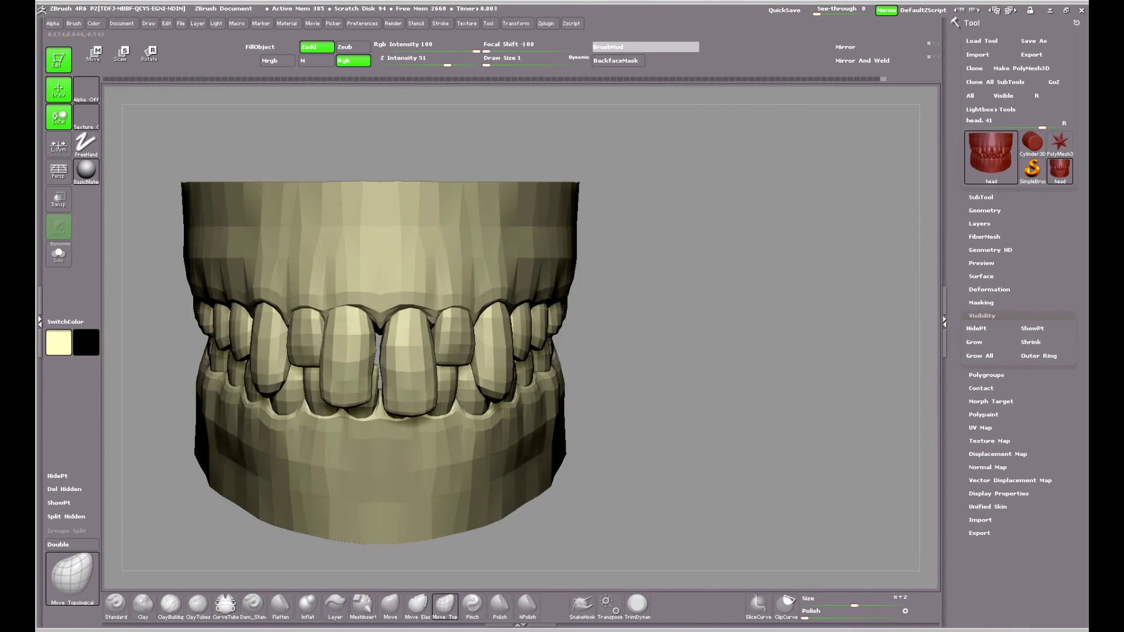
mouse_move(781, 430)
mouse_down()
mouse_move(913, 426)
mouse_move(747, 426)
mouse_move(837, 456)
mouse_move(805, 515)
mouse_move(752, 530)
mouse_up()
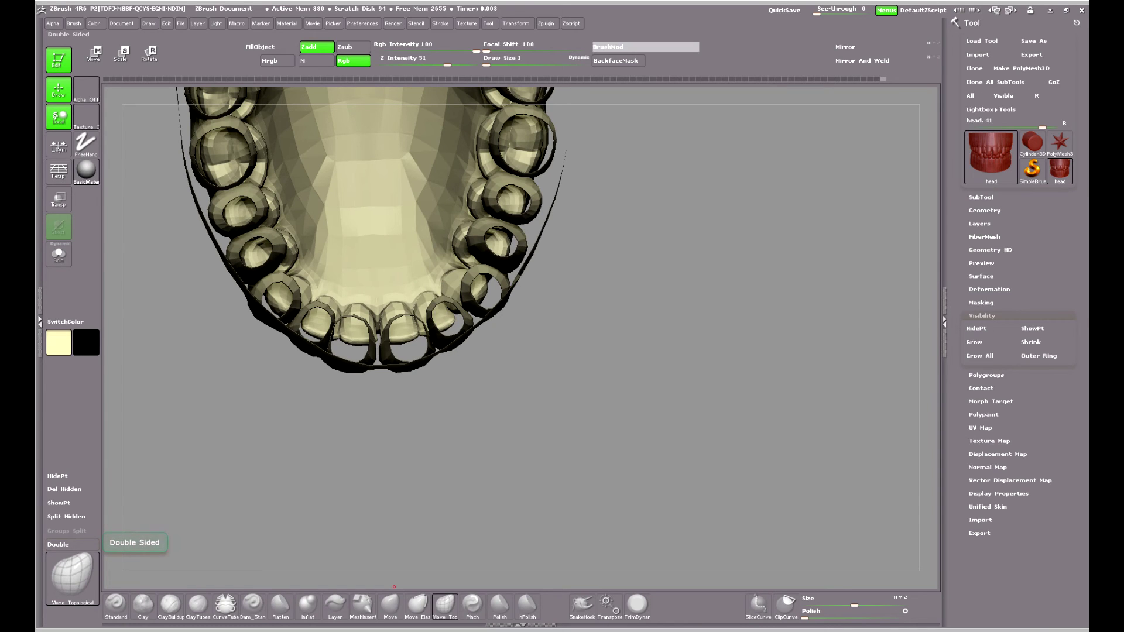
click(58, 544)
drag(568, 372, 752, 384)
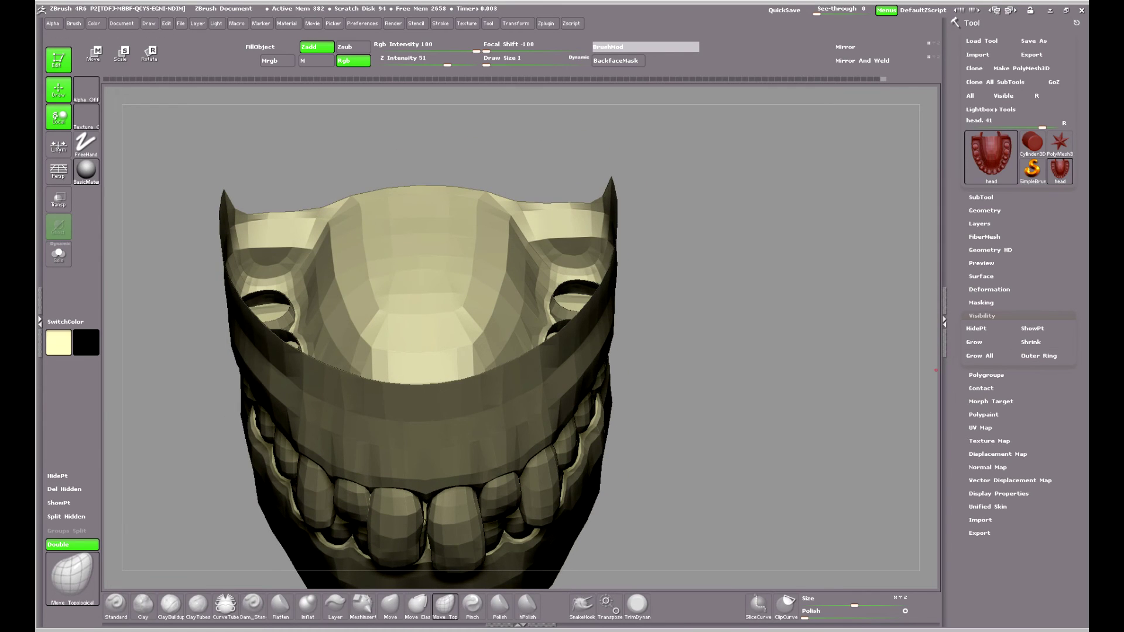
Toggle the double-sided setting off and on again in the tool's display properties
click(982, 315)
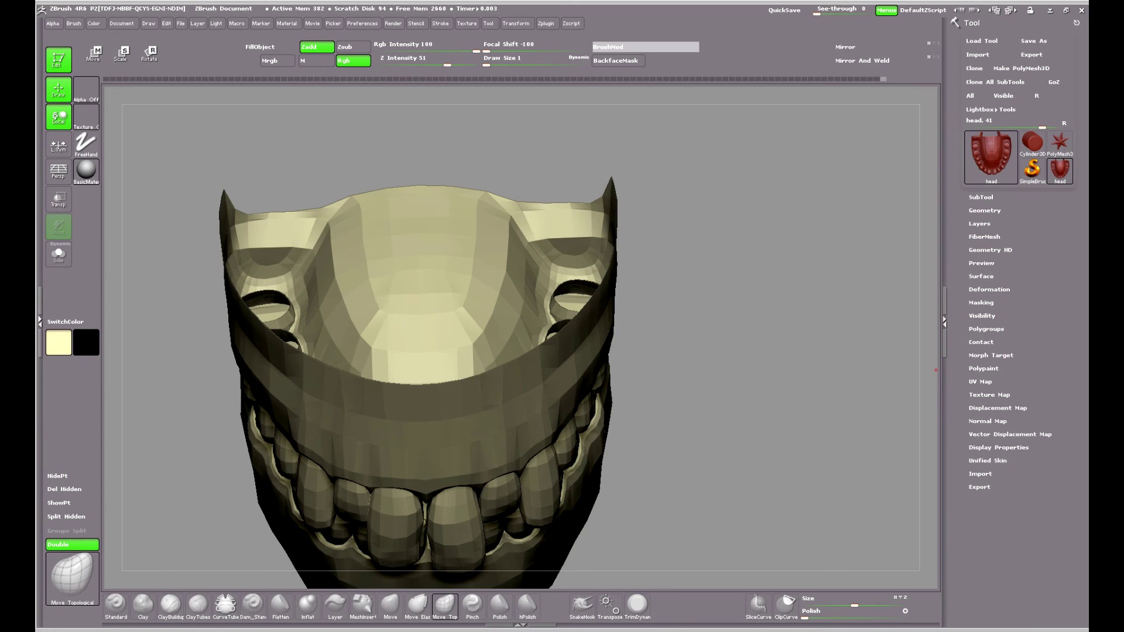
click(998, 447)
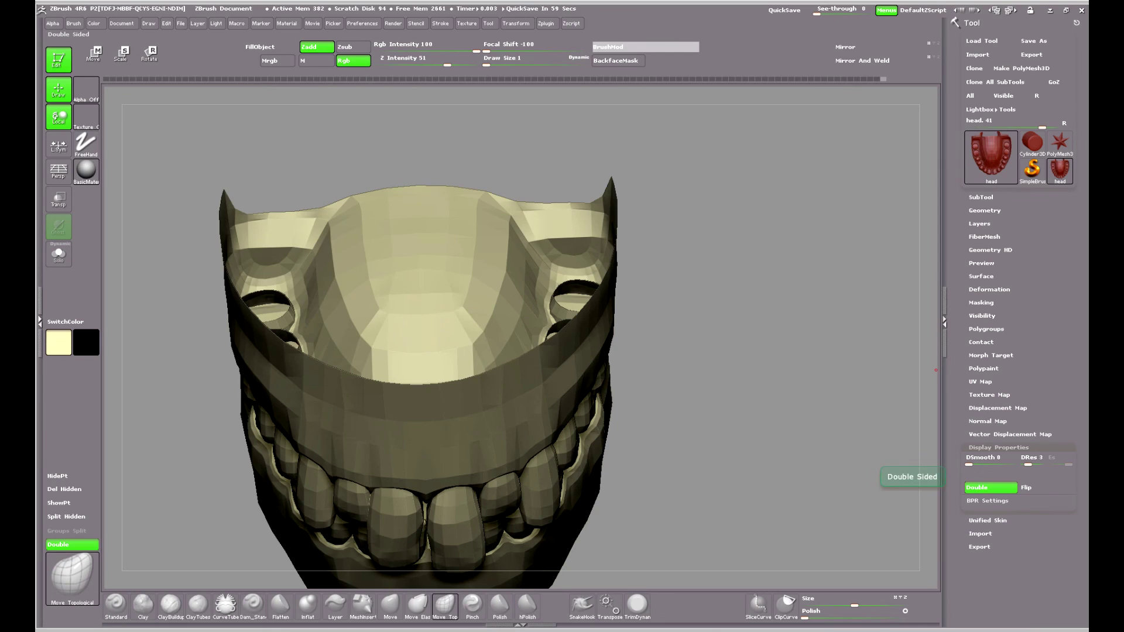
click(981, 487)
click(980, 487)
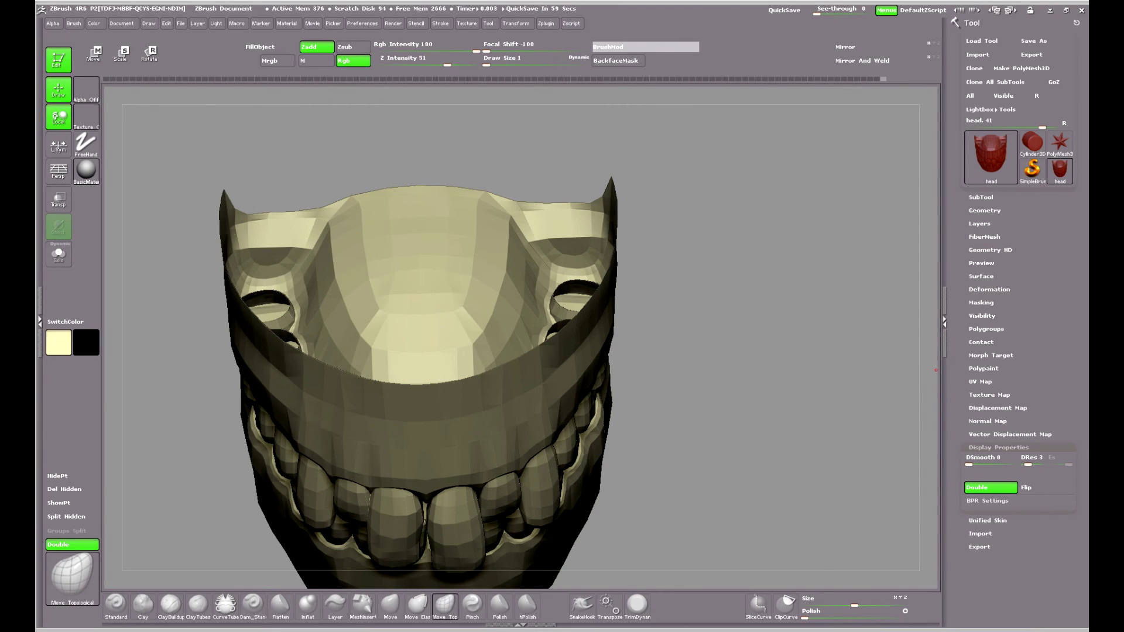
click(998, 447)
Bring back all hidden parts of the head and frame the whole face
drag(752, 467, 773, 310)
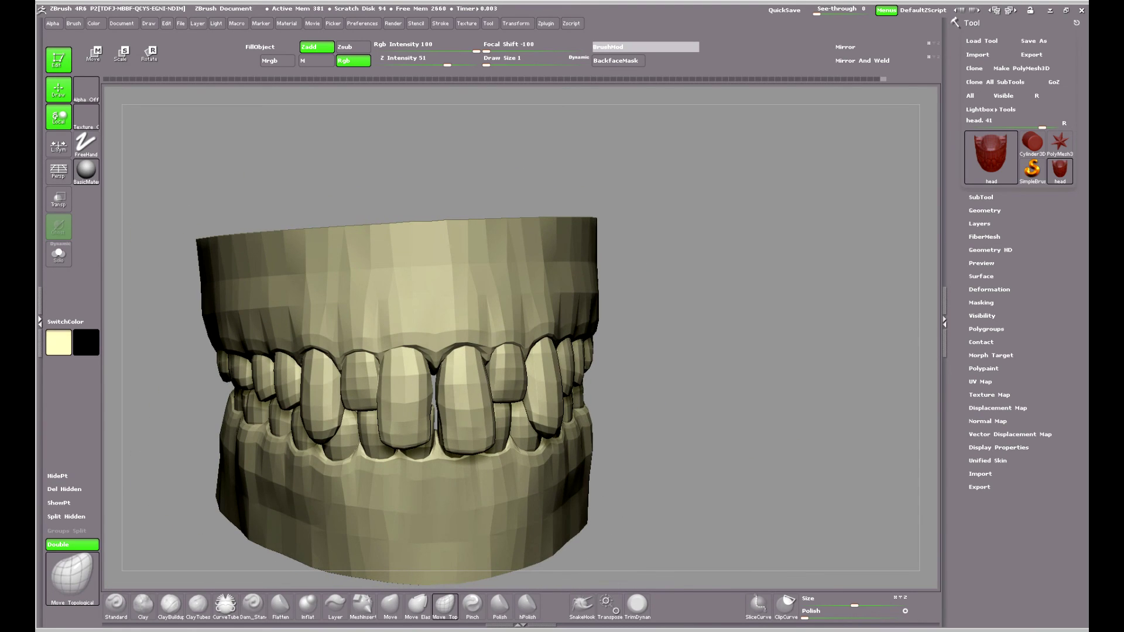
ctrl+shift+click(854, 476)
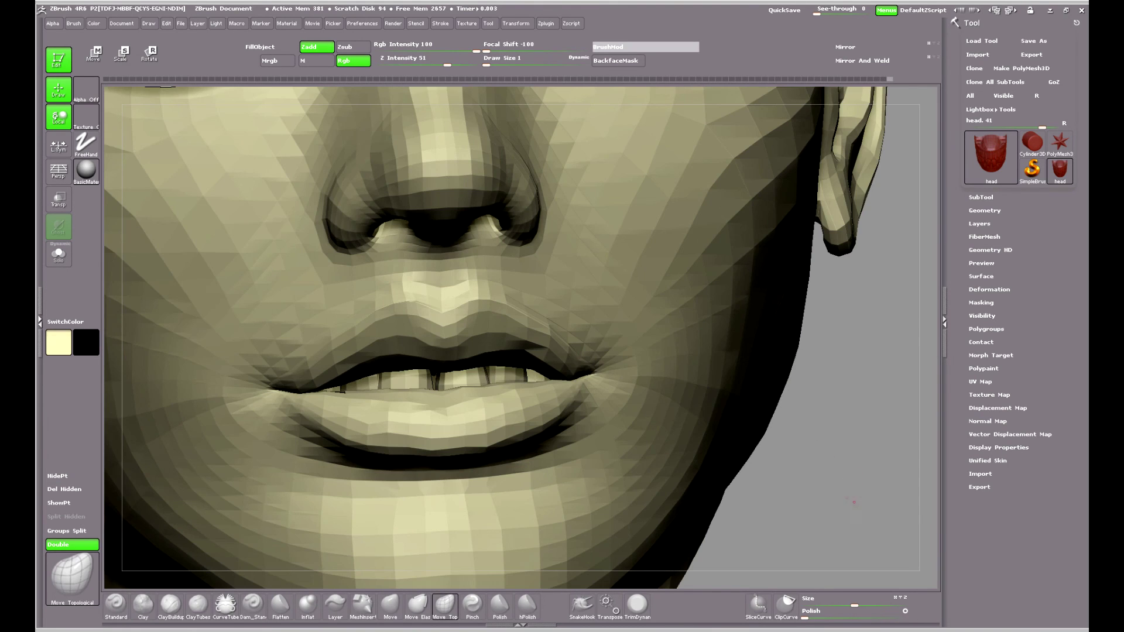
mouse_move(855, 468)
alt+mouse_down()
mouse_move(849, 392)
mouse_move(802, 389)
mouse_move(821, 393)
alt+mouse_up()
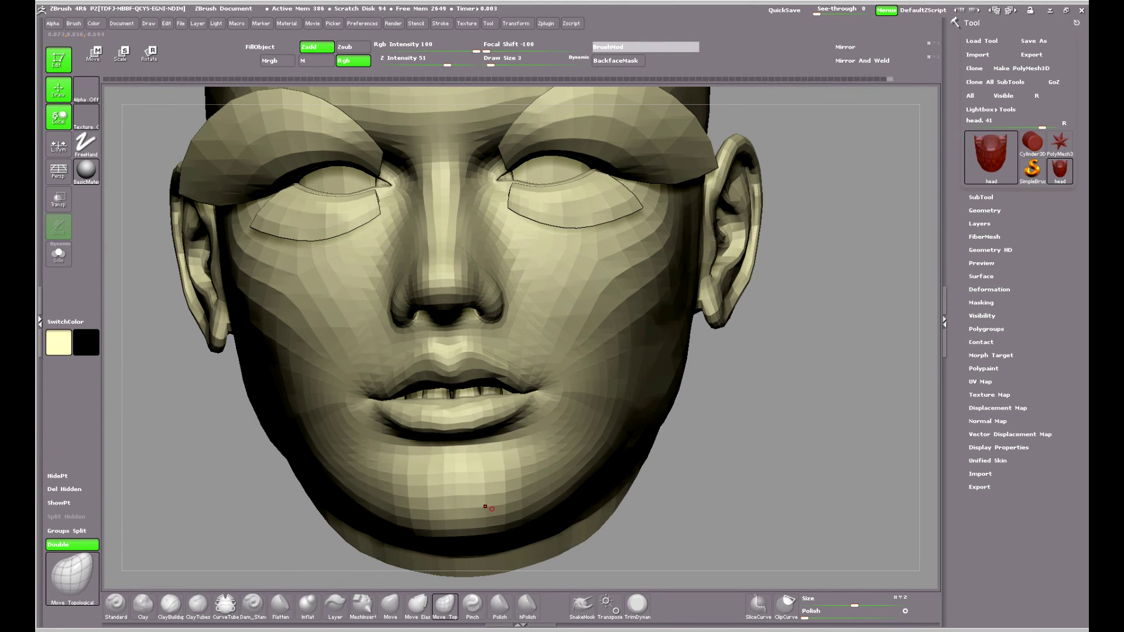
Enlarge the brush and smooth the lower edge of the lower lip
key(bracketright)
key(bracketright)
key(bracketright)
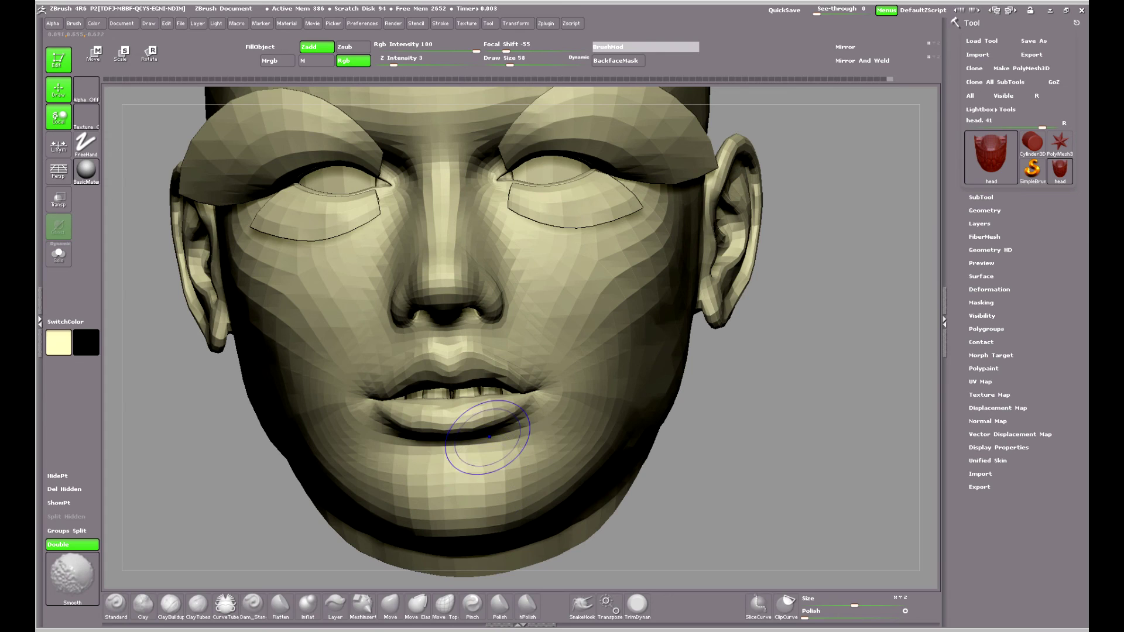
shift+drag(482, 434, 459, 431)
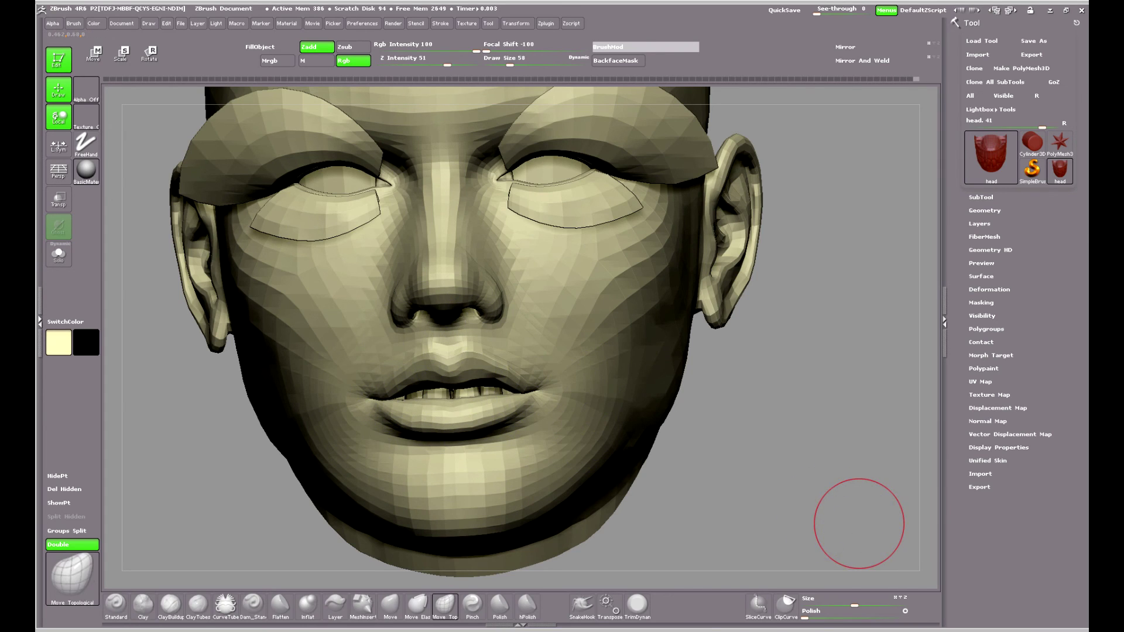
Subdivide the head mesh once and view the smoothed face from a slight angle
key(ctrl+d)
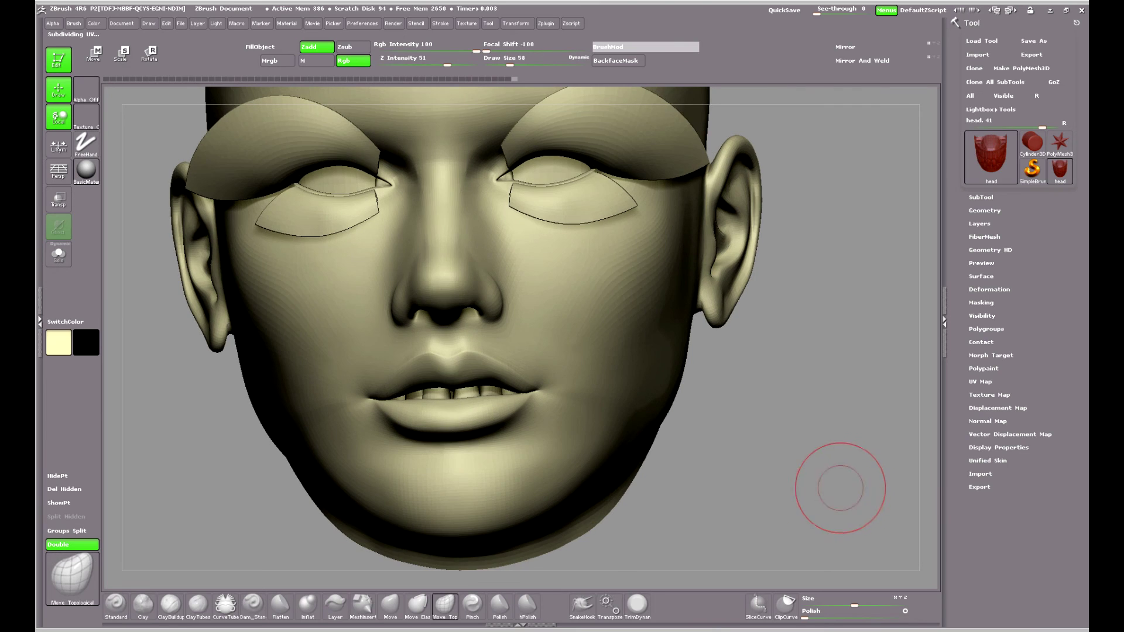
mouse_move(845, 491)
mouse_down()
mouse_move(638, 486)
mouse_move(857, 489)
mouse_move(834, 489)
mouse_up()
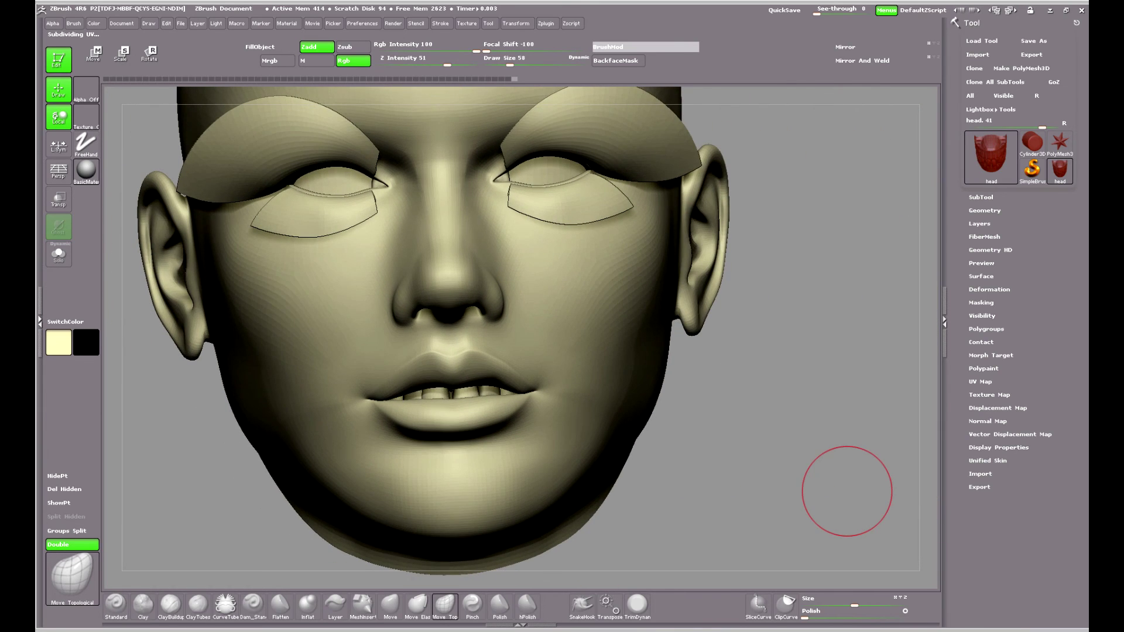